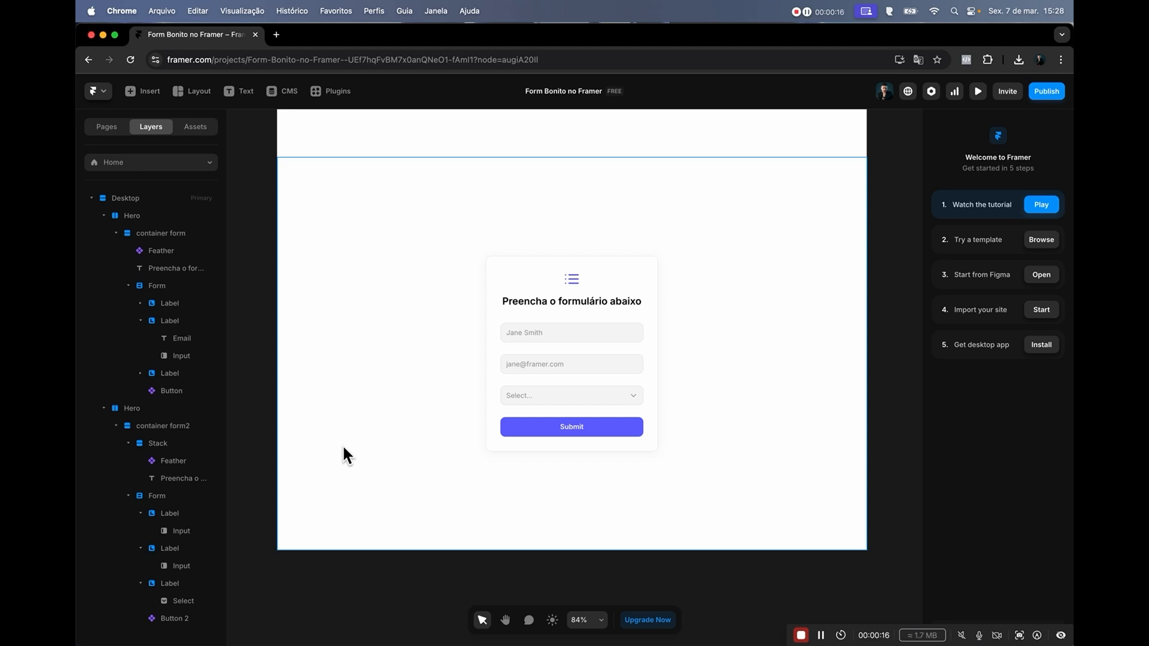
- Compare the unstyled form in the upper section with the styled form in the lower section
scroll(343, 455, "up", 3)
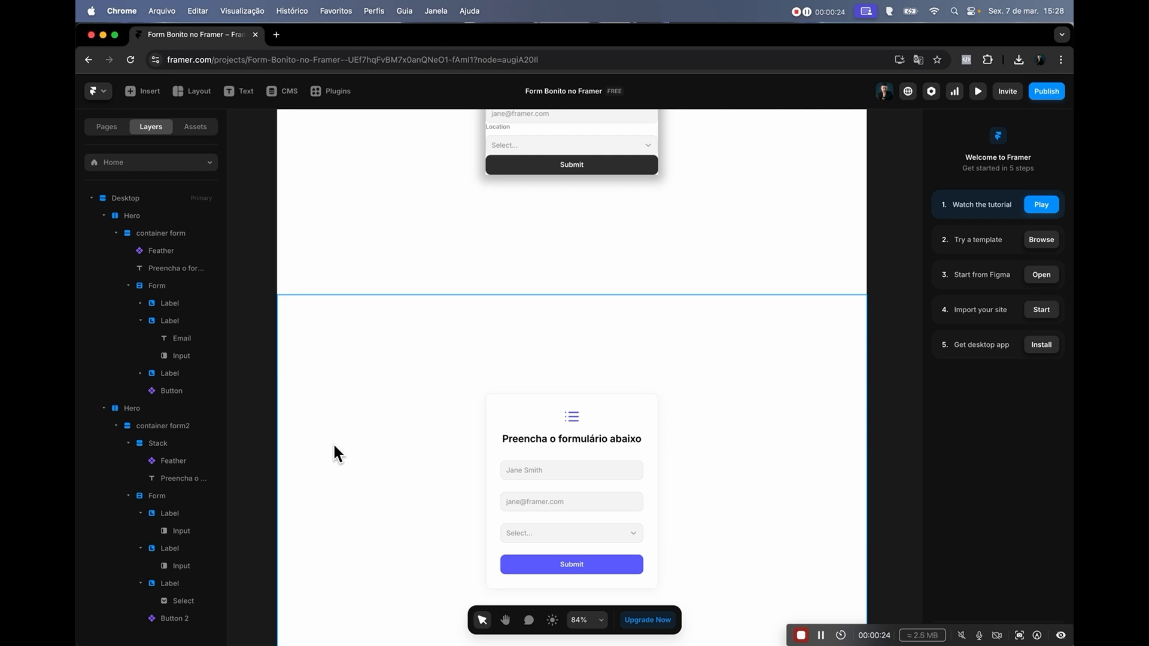
scroll(333, 443, "up", 3)
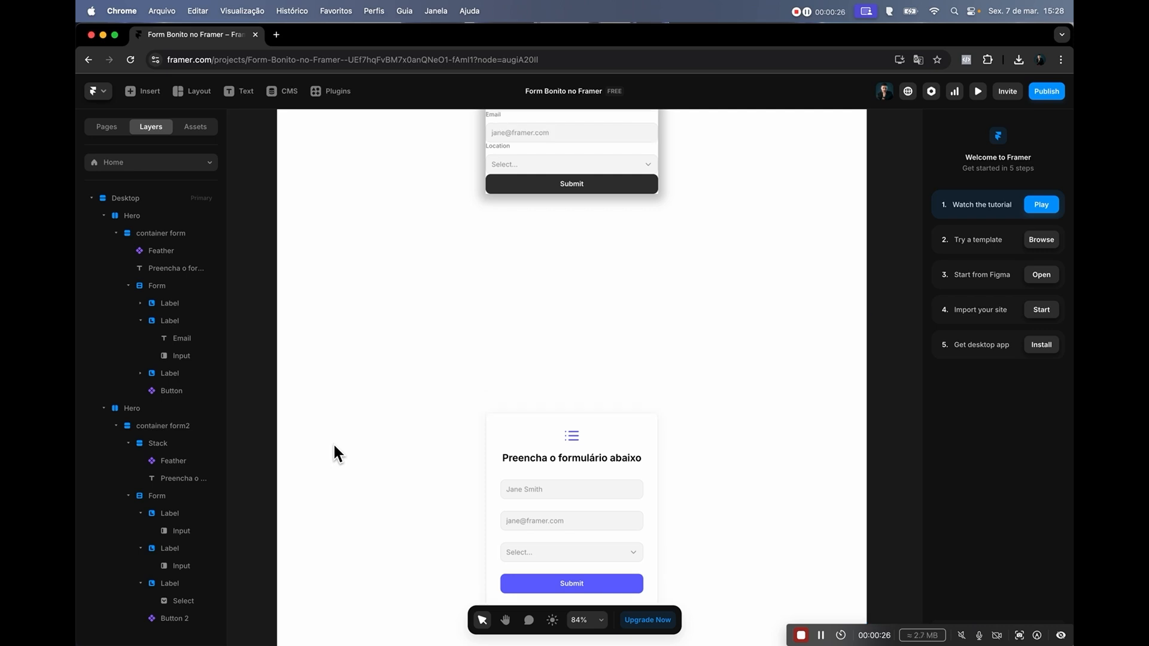
scroll(332, 443, "up", 3)
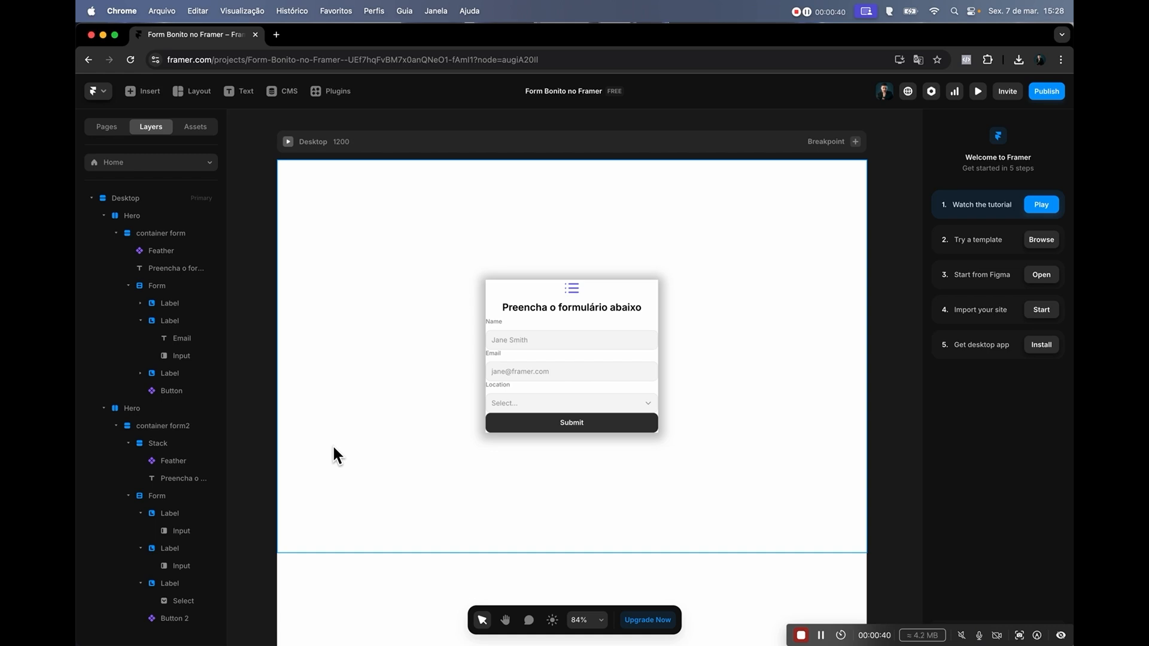
scroll(334, 448, "down", 2)
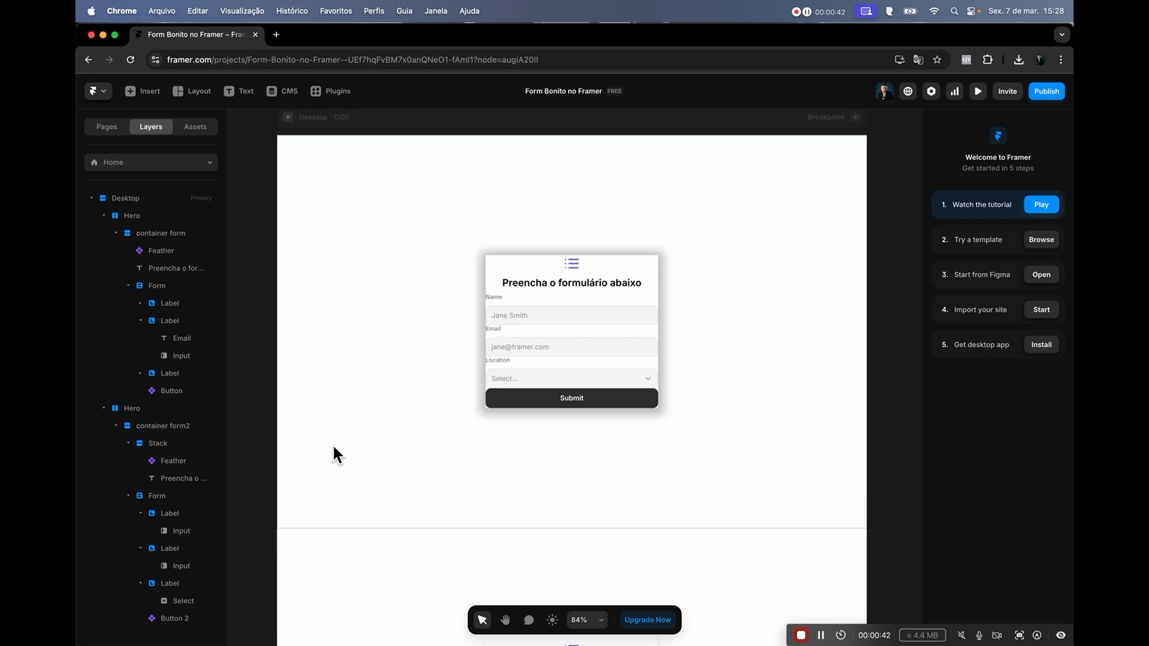
scroll(333, 449, "down", 4)
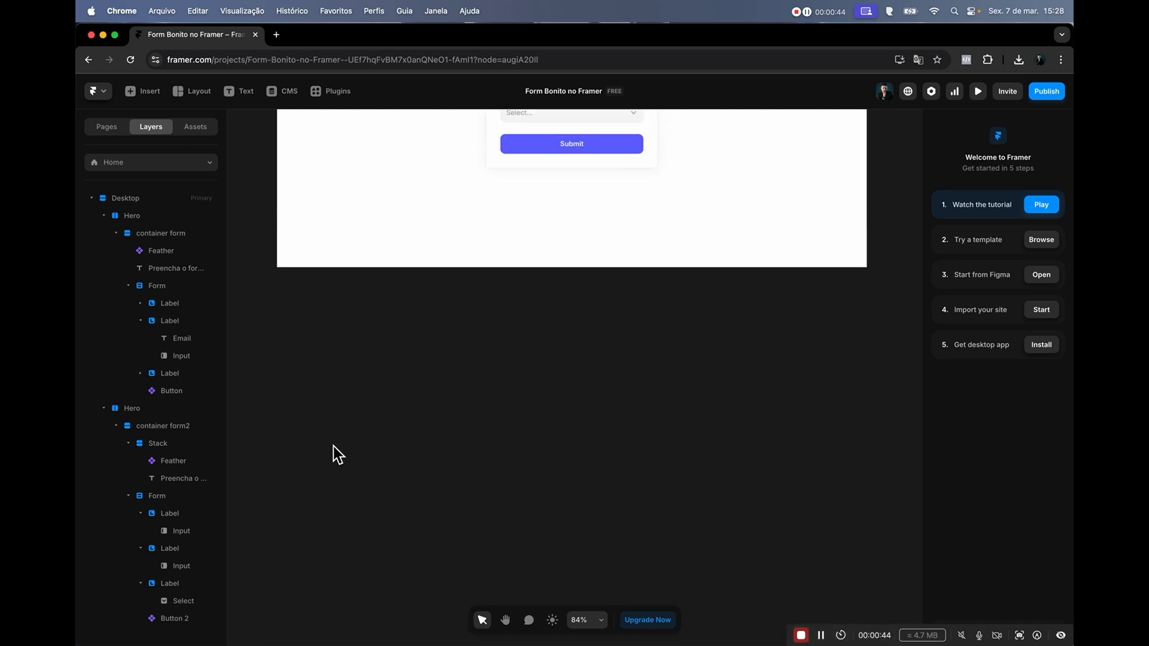
scroll(329, 455, "up", 10)
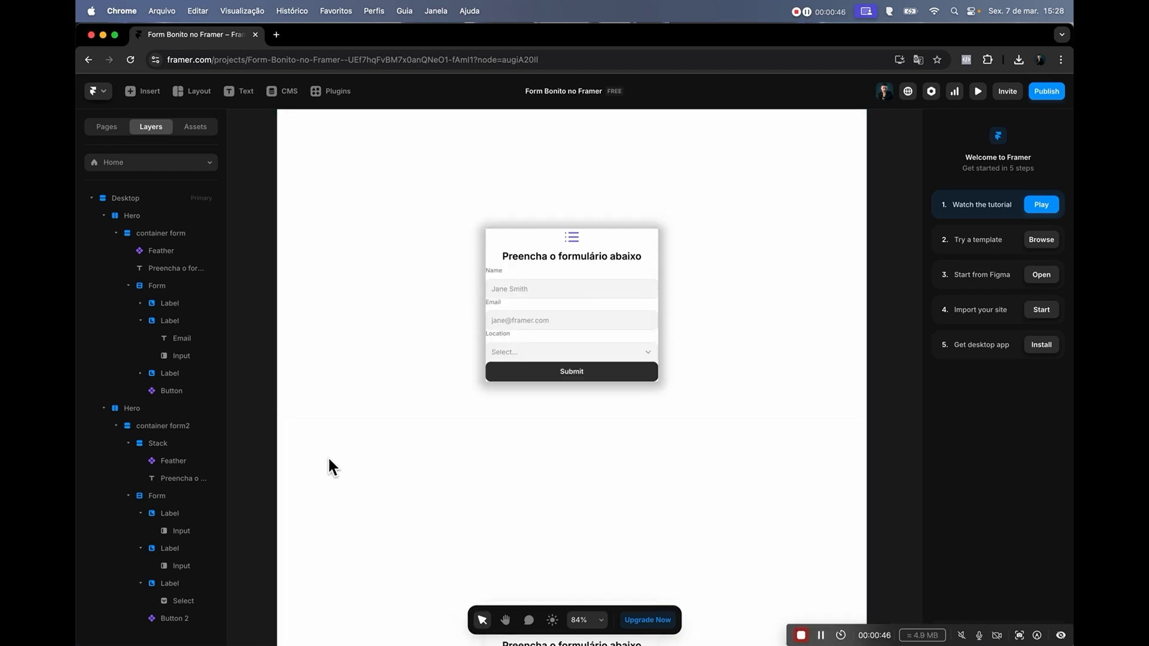
scroll(322, 464, "down", 4)
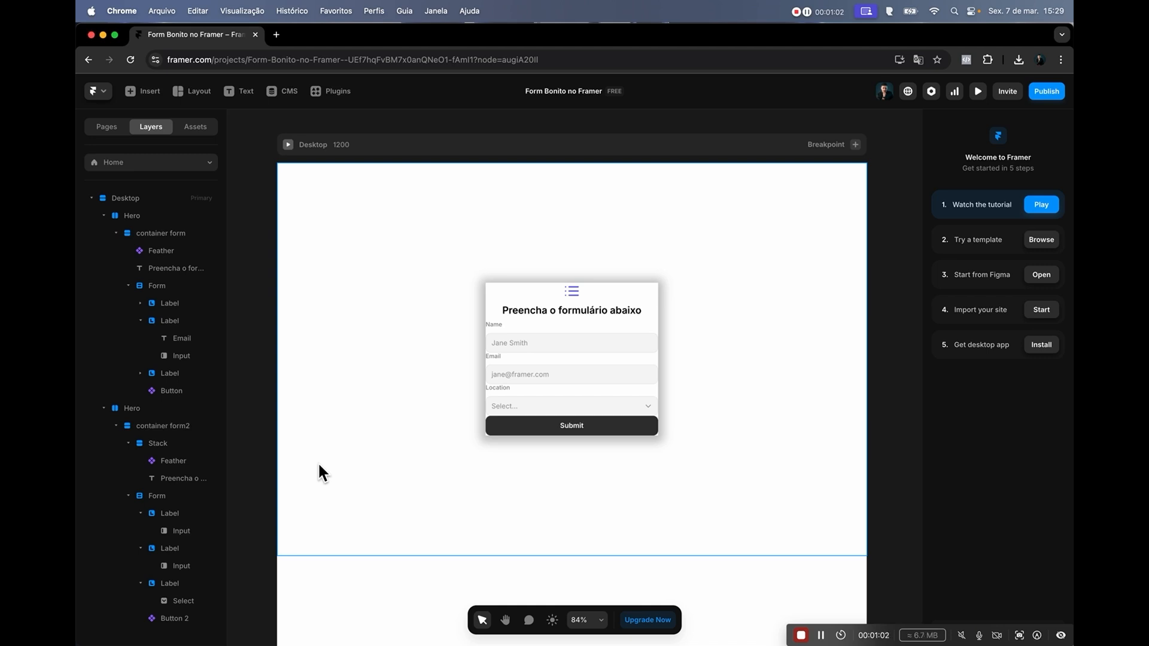
scroll(319, 466, "down", 2)
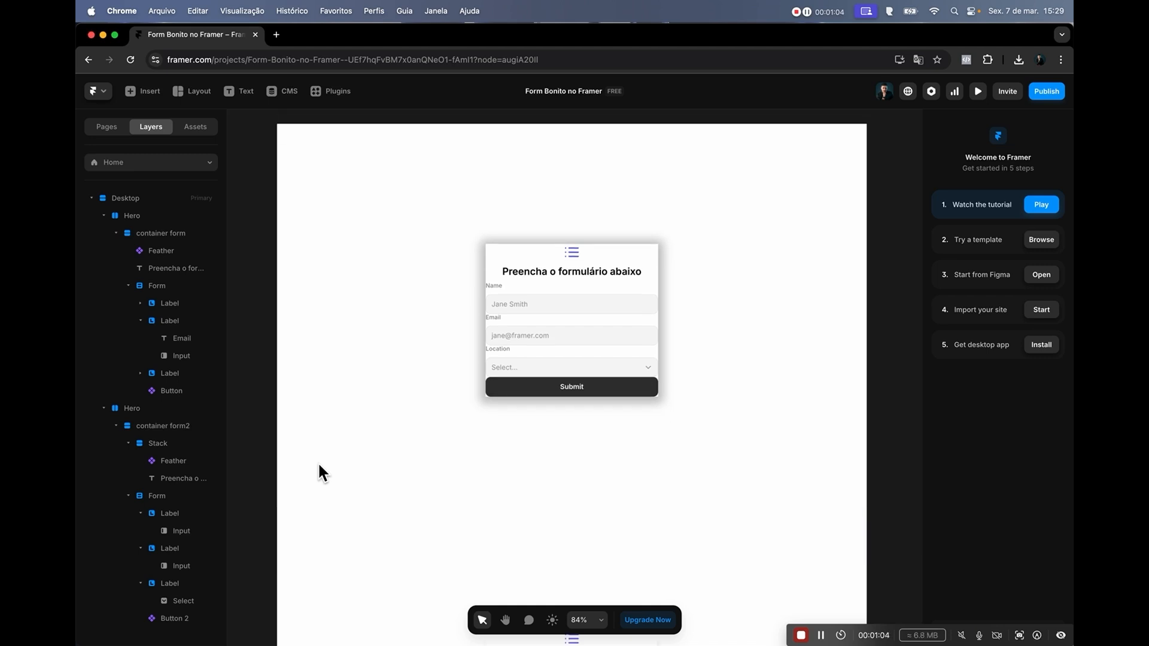
scroll(318, 462, "down", 5)
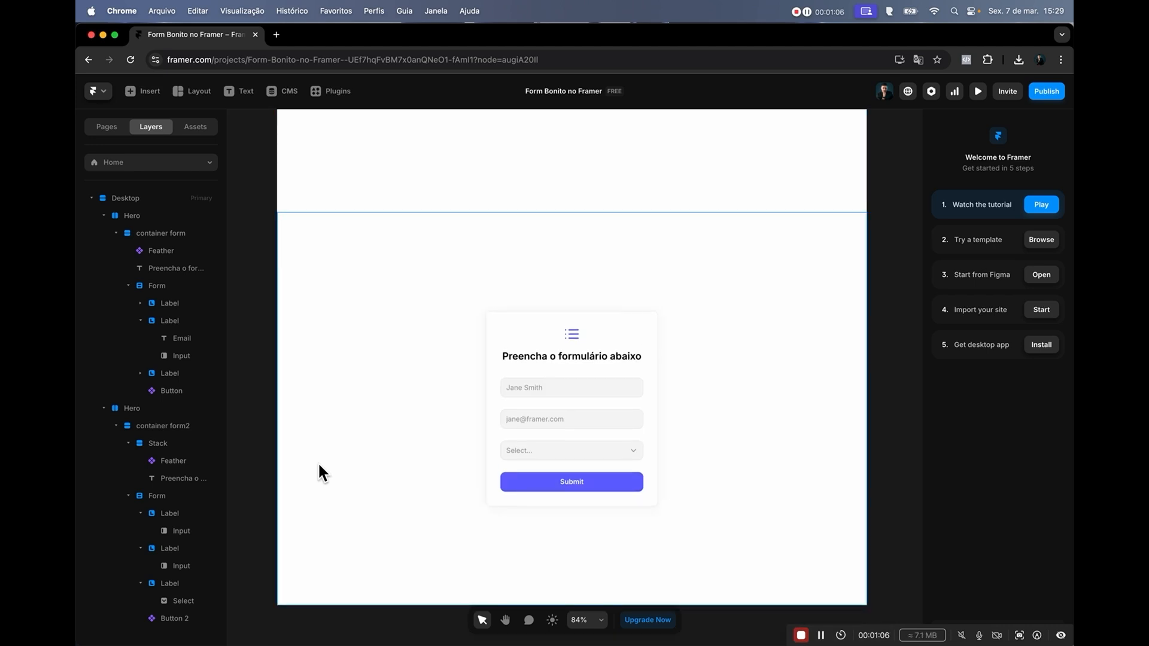
scroll(319, 466, "up", 5)
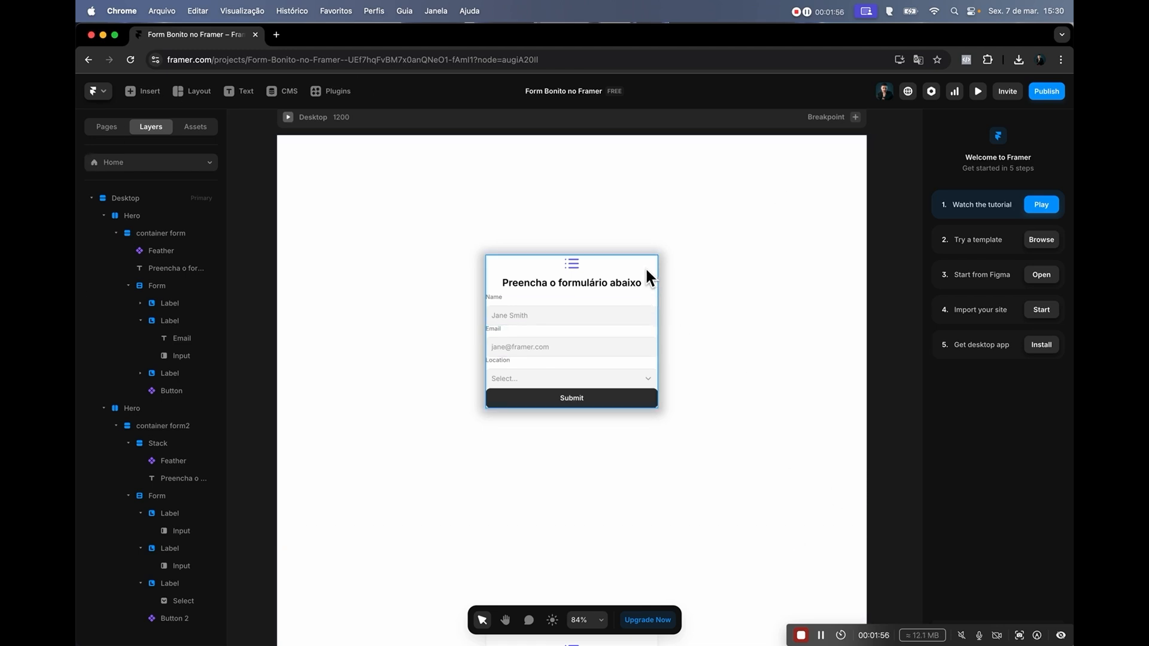
- Collapse the lower Hero section in the layer tree and select that section on the canvas
left_click(104, 408)
scroll(397, 403, "down", 9)
scroll(479, 294, "up", 3)
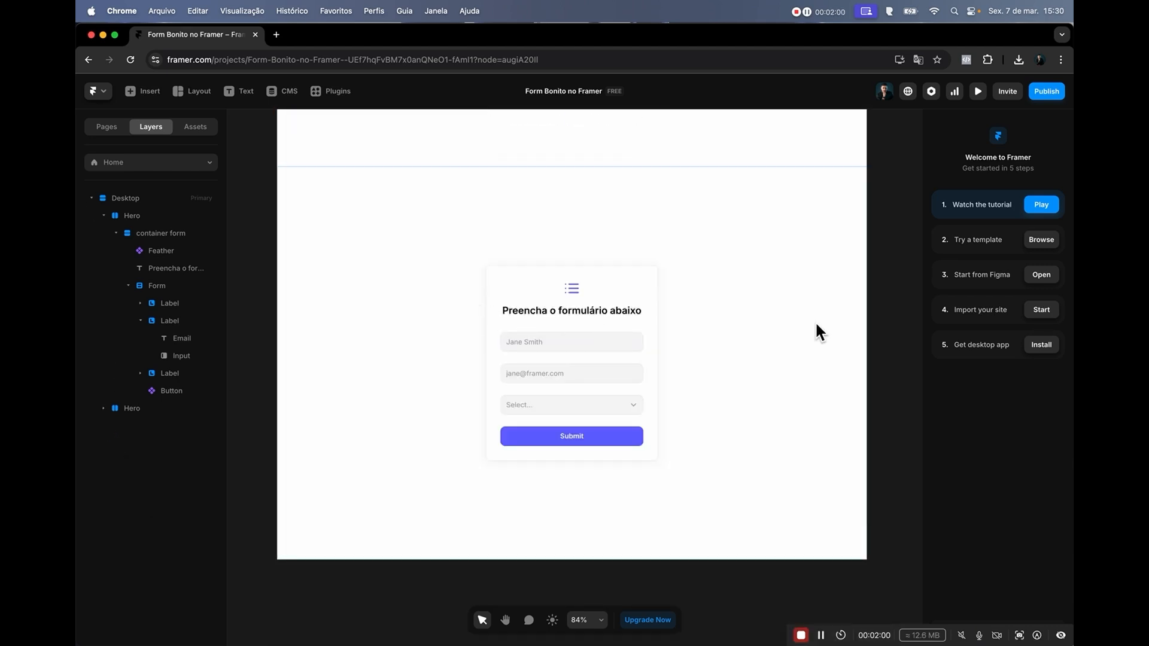
left_click(806, 332)
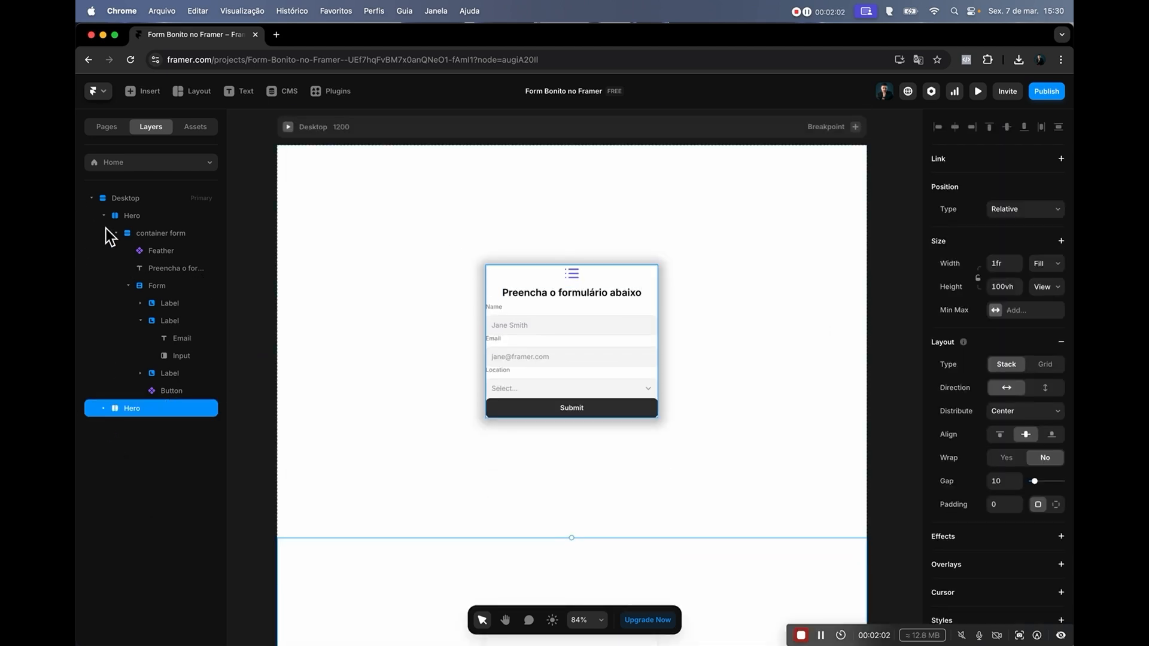
- Inspect the upper Hero section's structure: its container form, Feather icon, heading text and Form layer
left_click(135, 219)
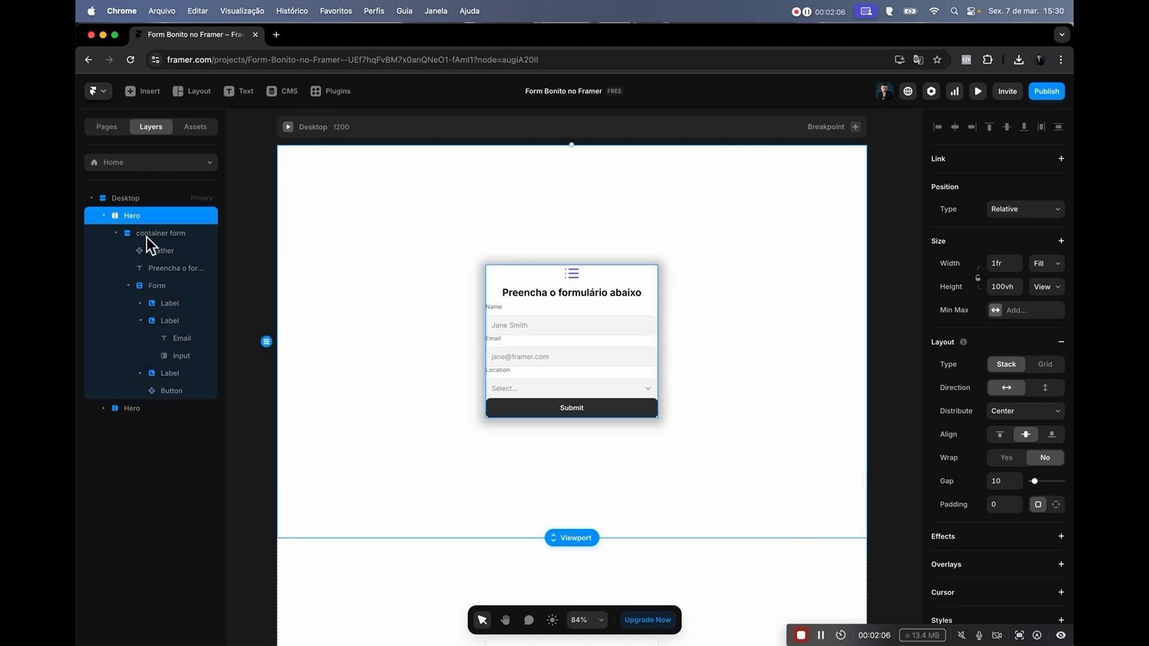
left_click(167, 234)
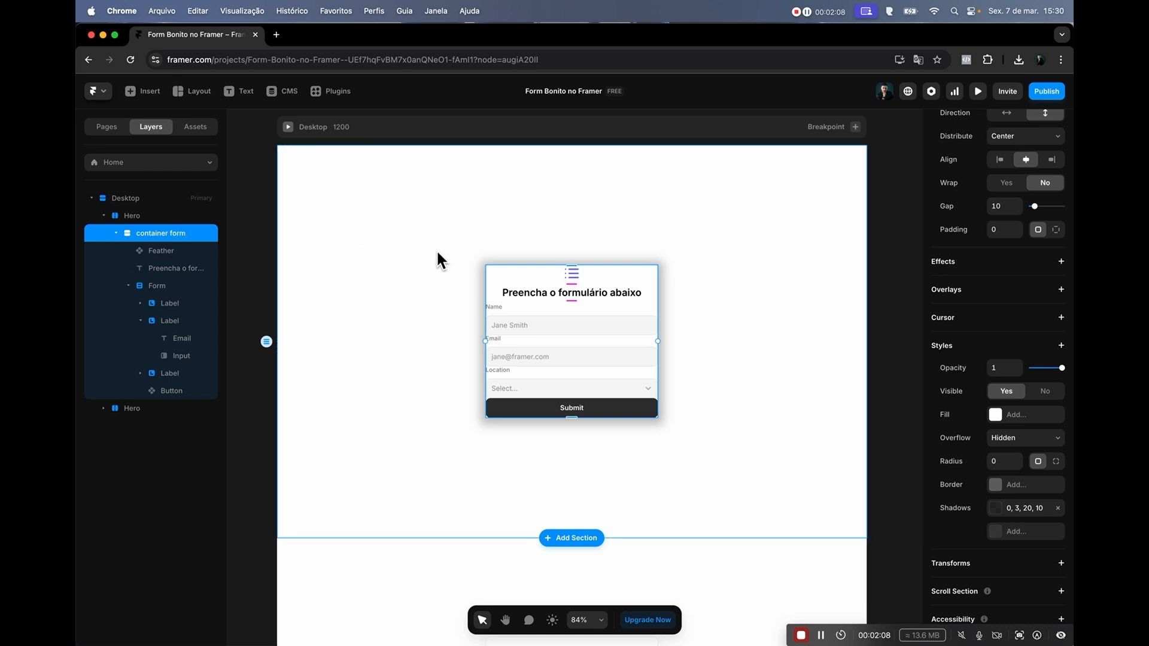
left_click(167, 284)
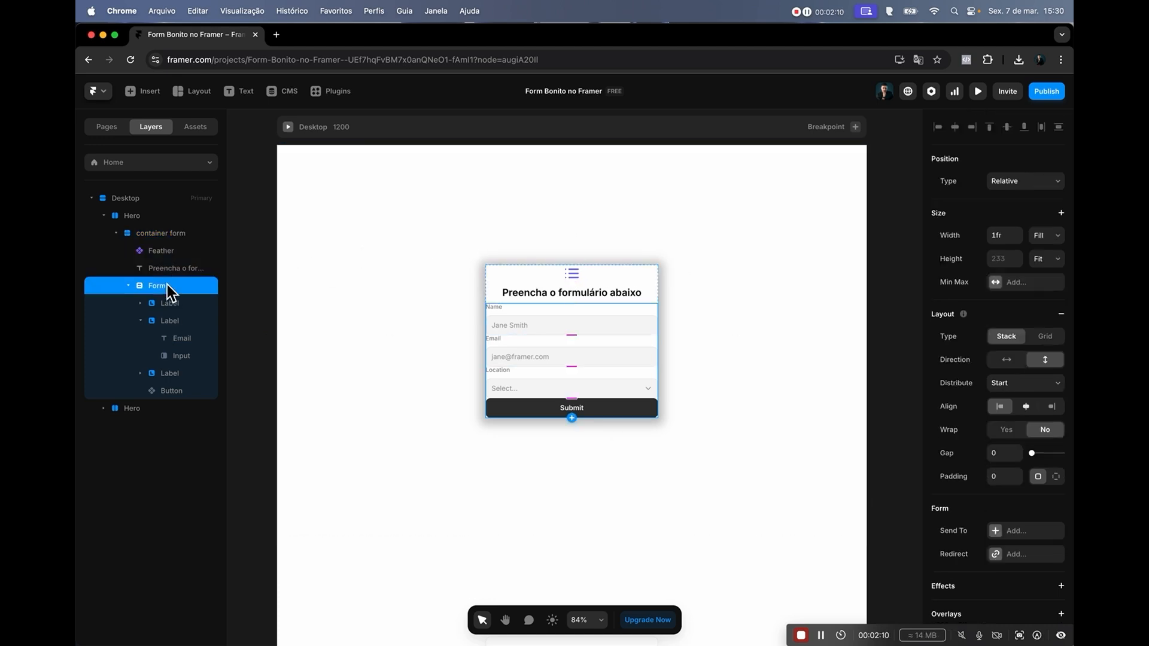
left_click(138, 234)
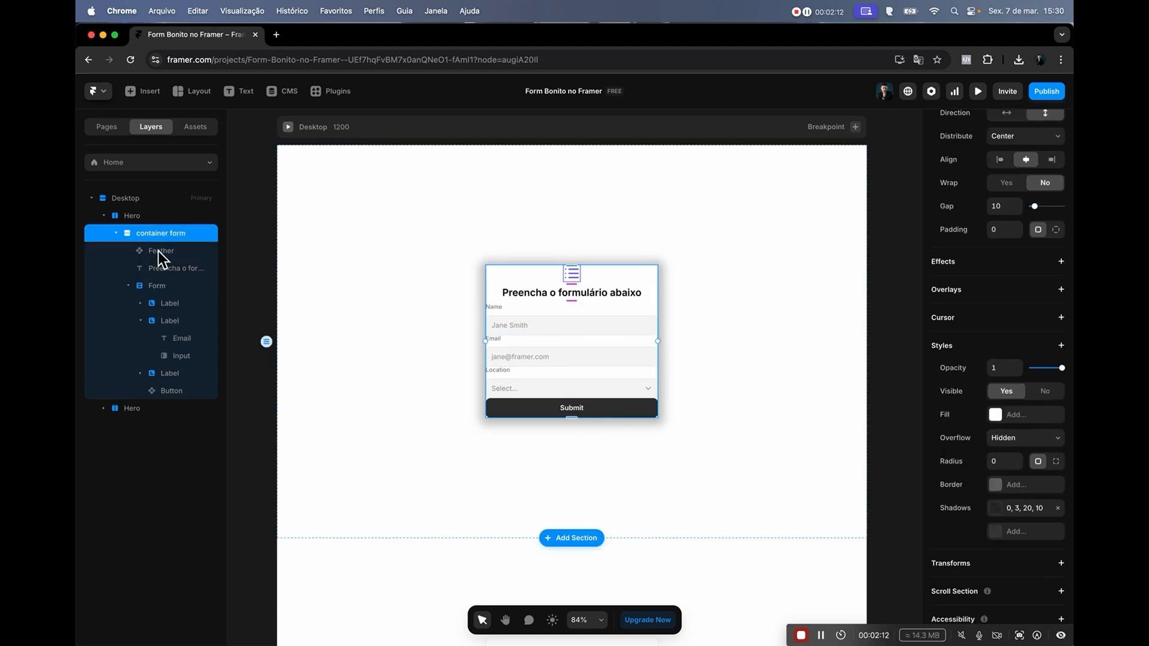
left_click(157, 251)
left_click(146, 268)
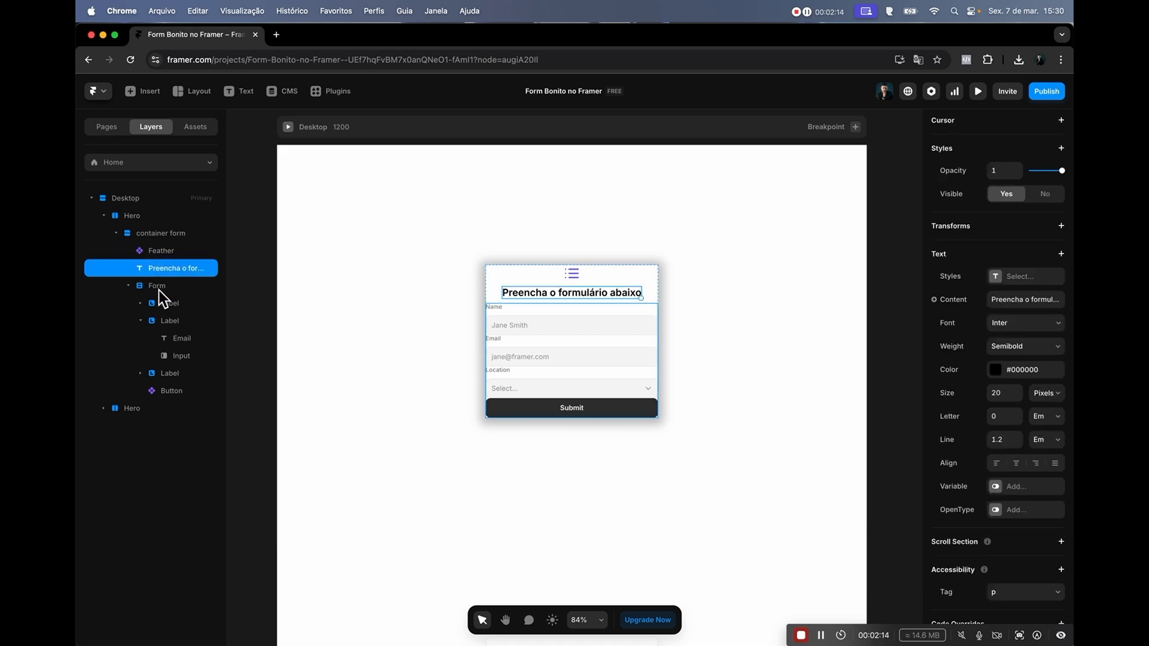
left_click(159, 289)
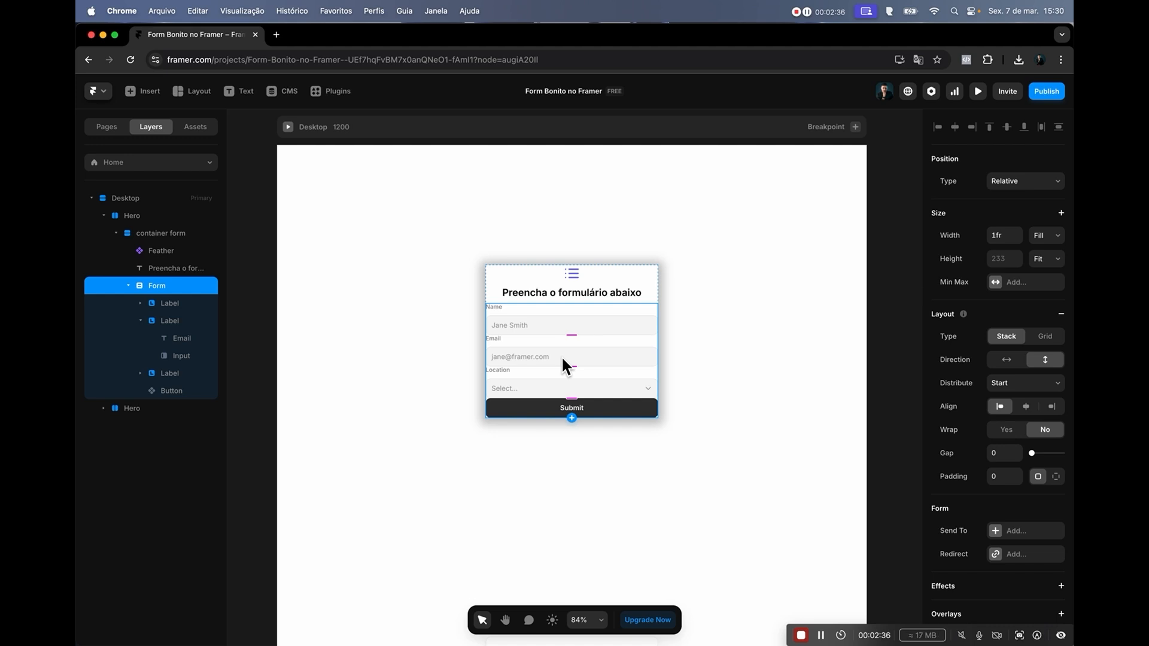
- Examine the upper form's container, surrounding Hero section and inner spacing against the styled form below
scroll(443, 316, "down", 2)
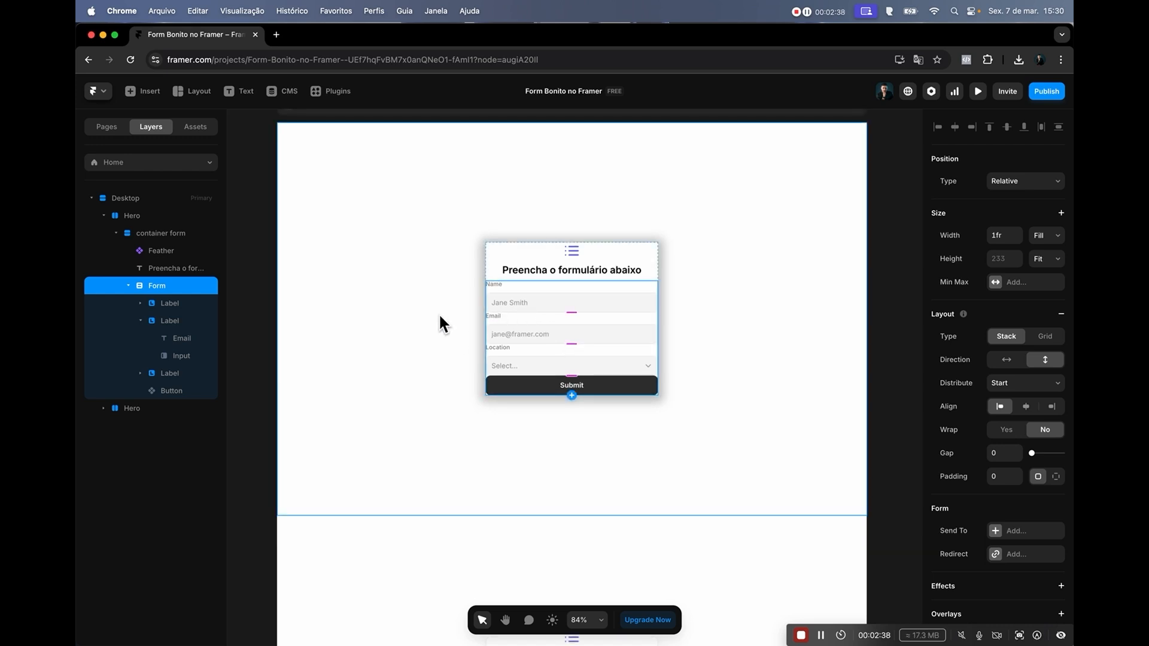
scroll(439, 314, "up", 10)
scroll(439, 313, "down", 7)
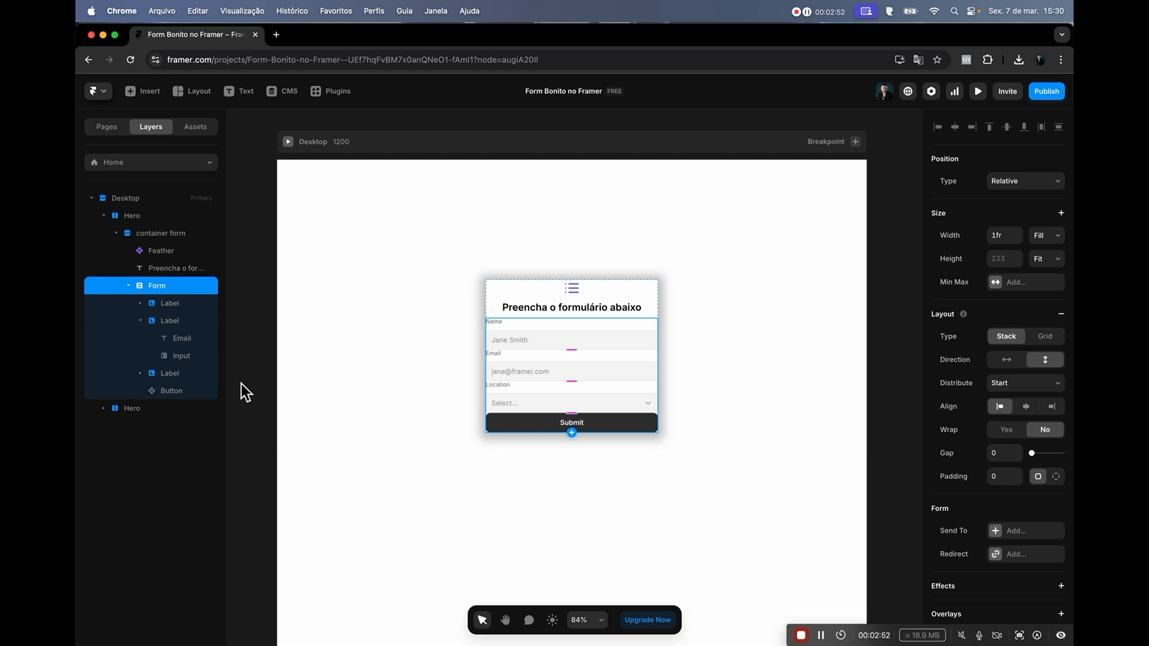
scroll(242, 383, "down", 5)
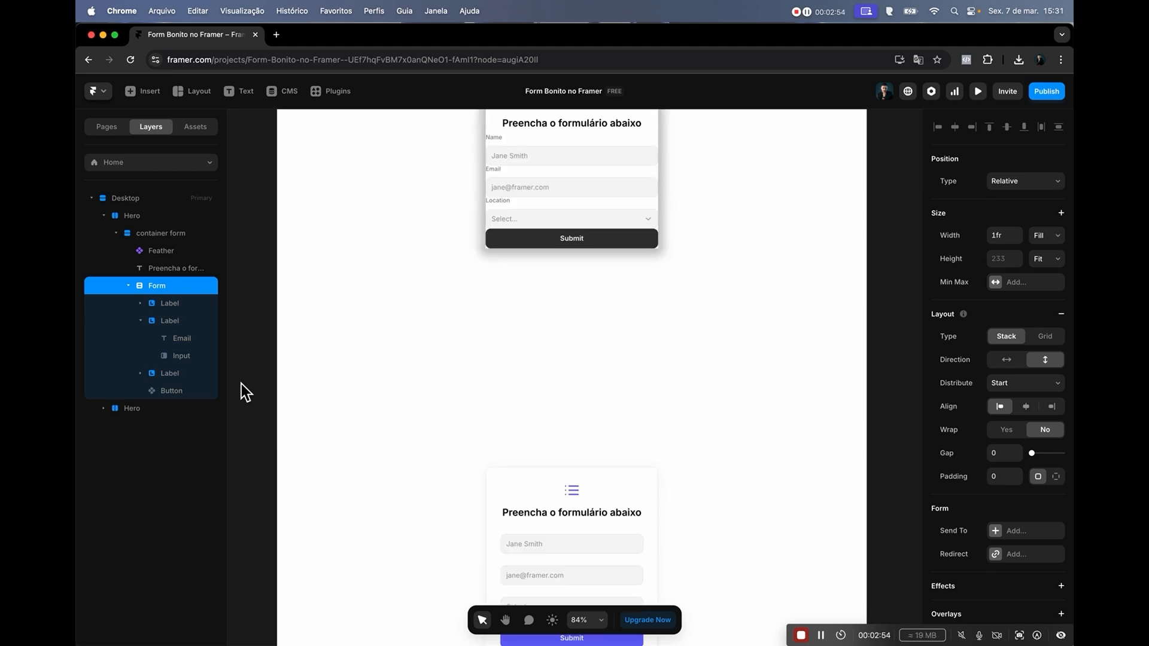
scroll(240, 386, "up", 2)
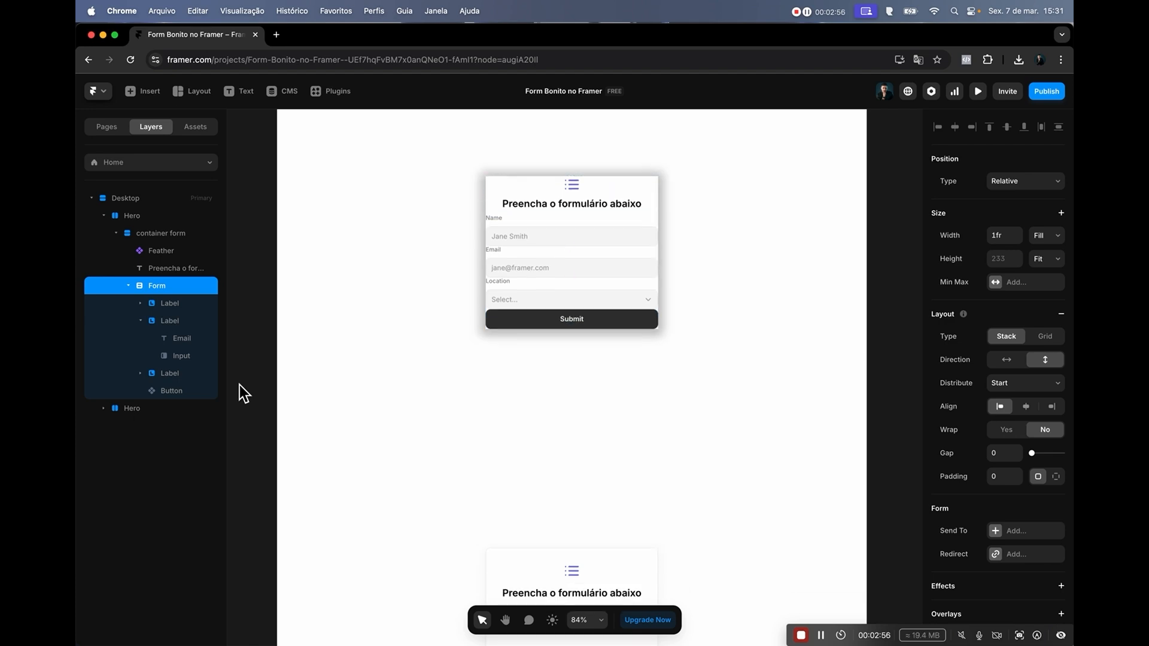
scroll(239, 385, "up", 2)
left_click(489, 271)
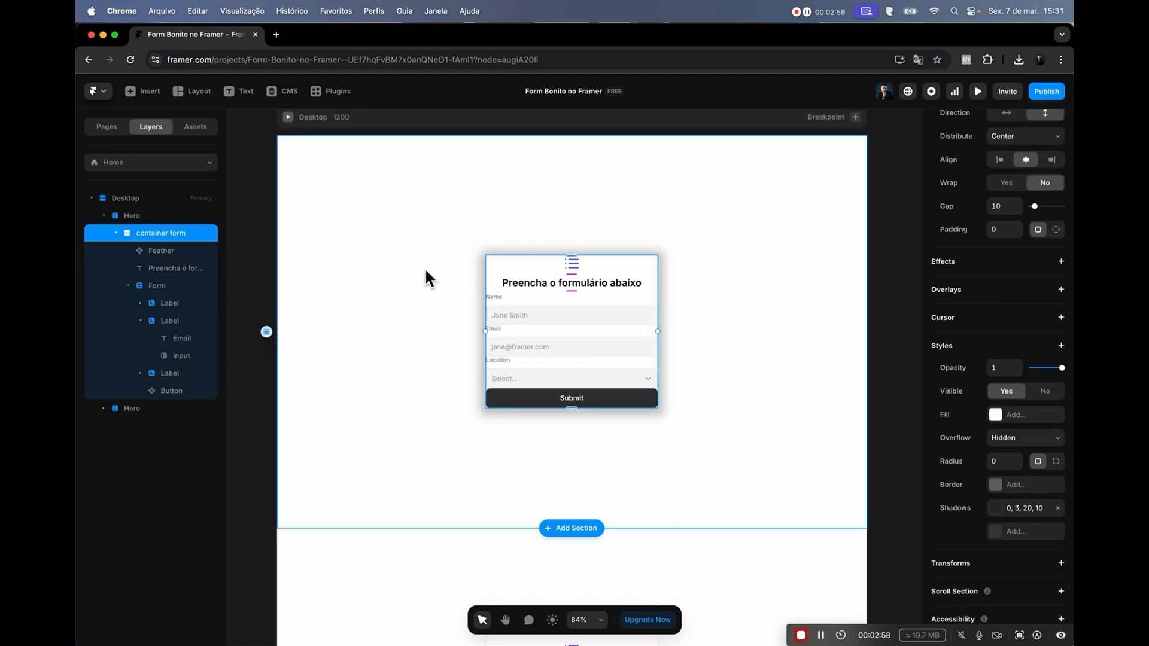
left_click(710, 265)
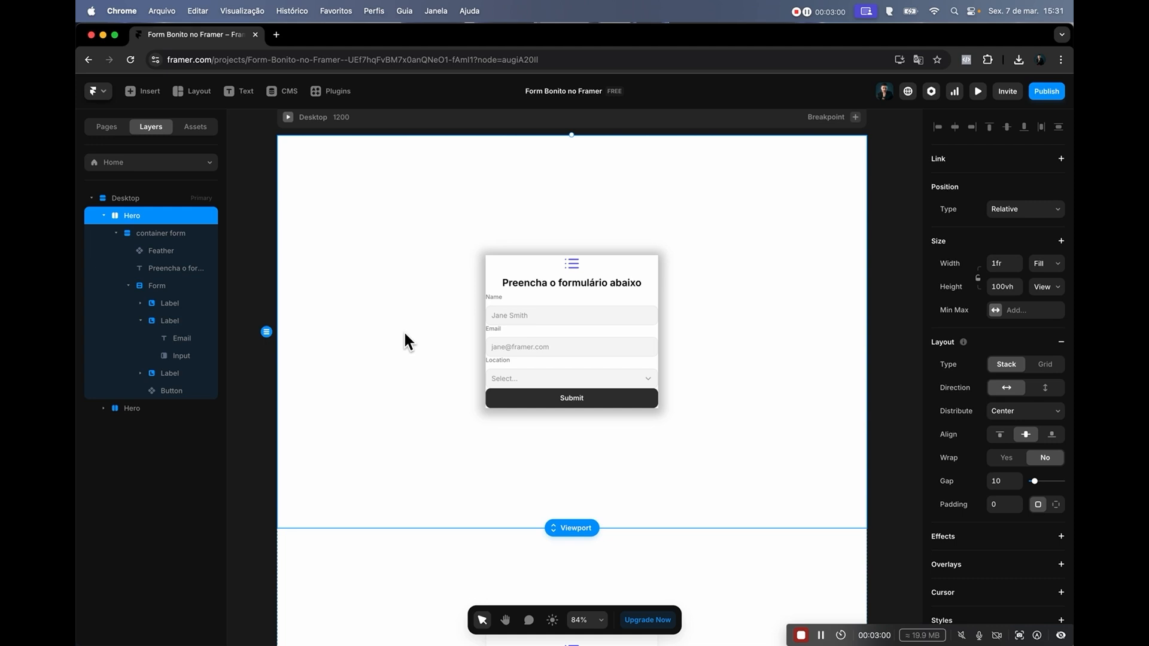
scroll(657, 336, "down", 1)
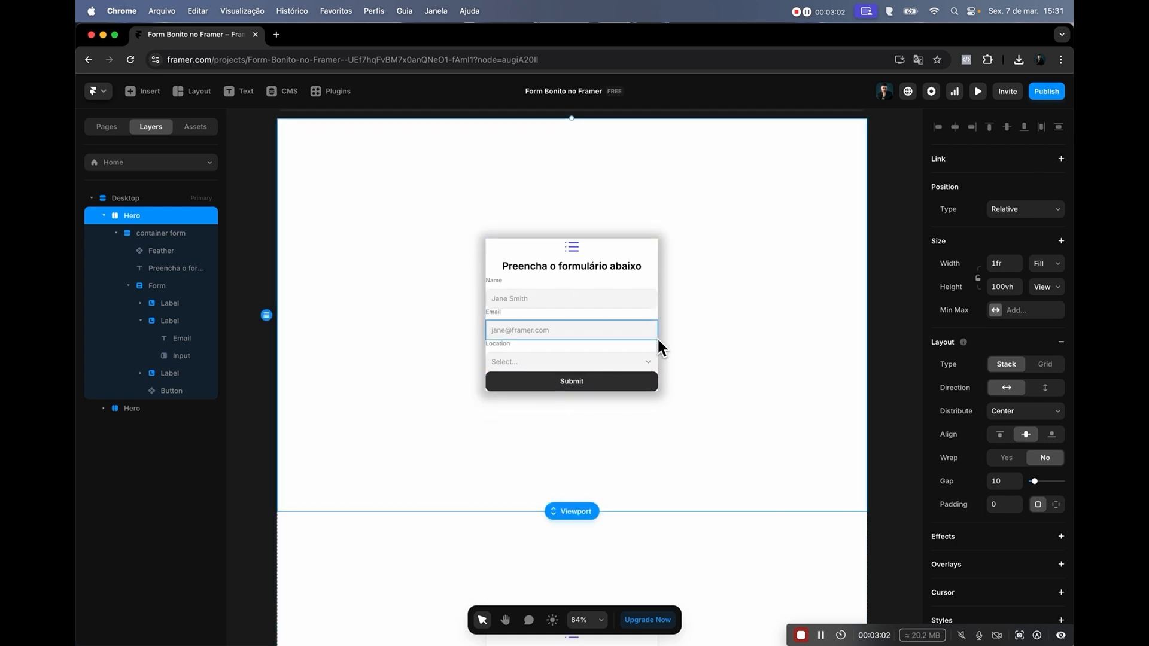
scroll(658, 337, "down", 1)
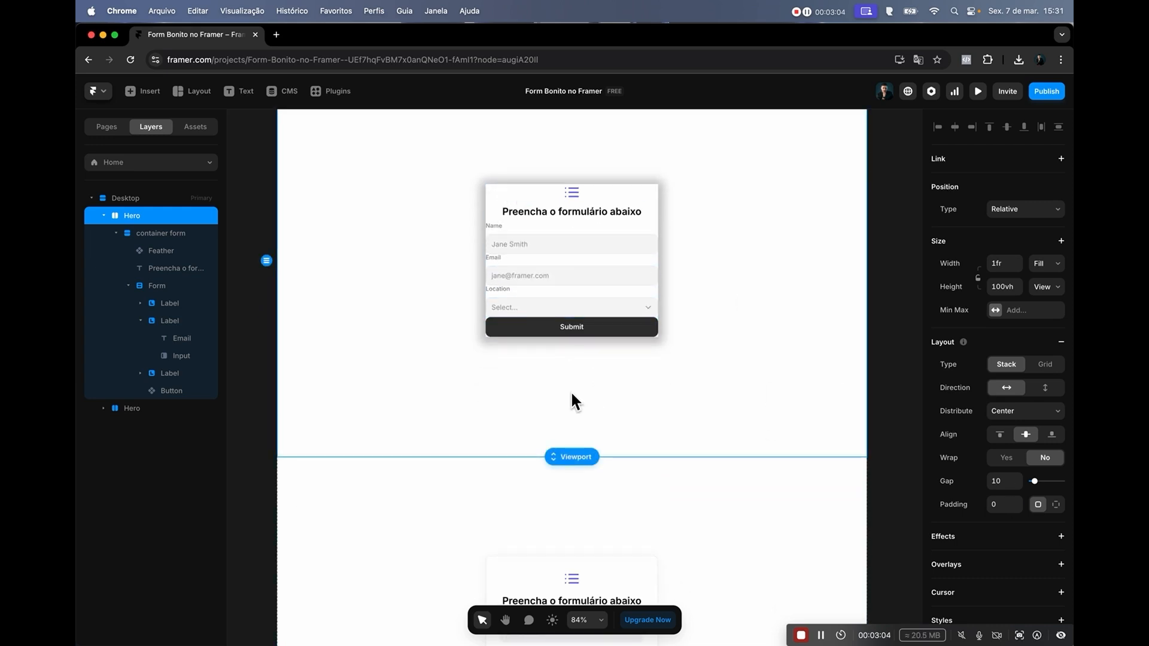
scroll(734, 372, "up", 1)
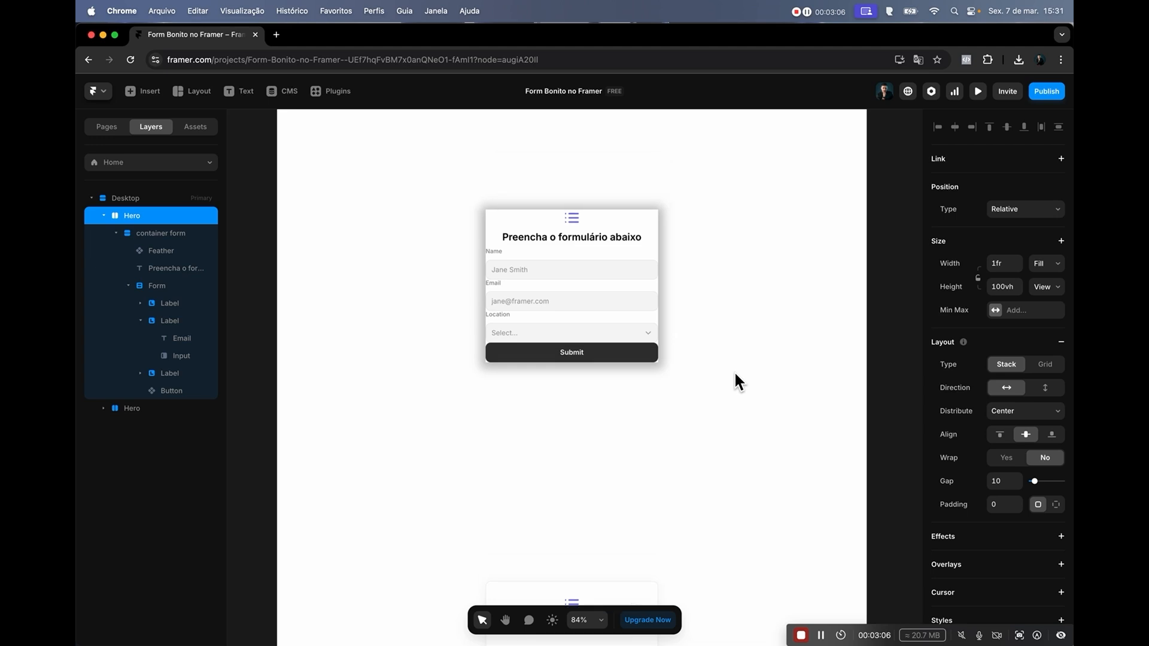
- Set the padding of the upper section's container form to 32
left_click(149, 234)
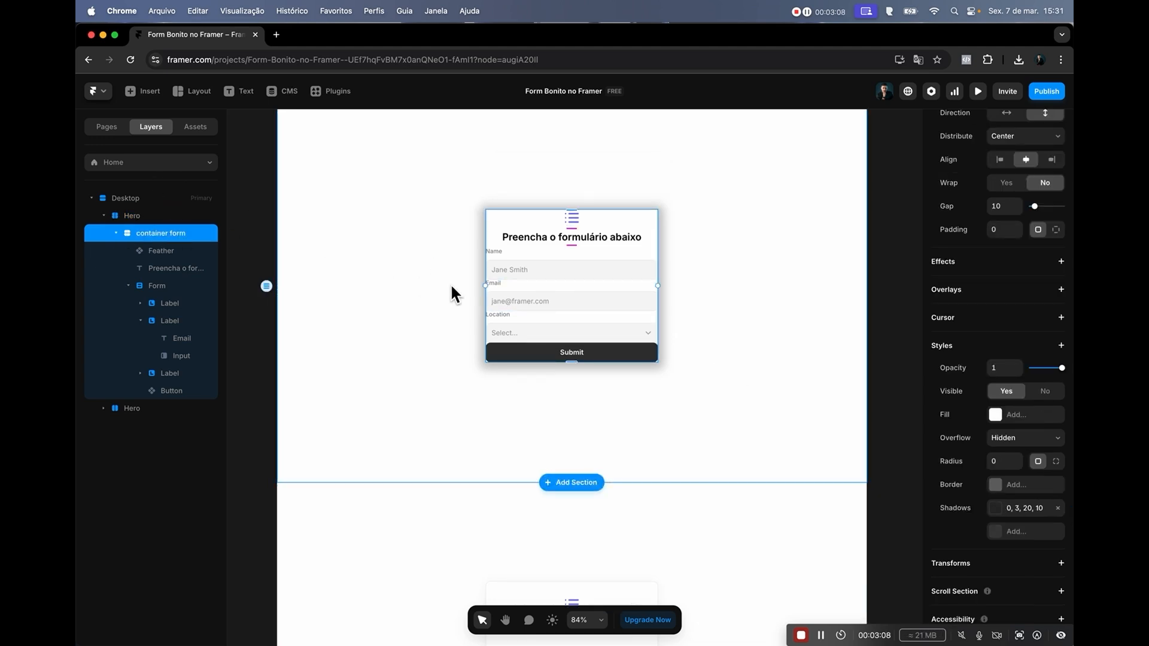
scroll(468, 283, "up", 3)
scroll(638, 390, "down", 1)
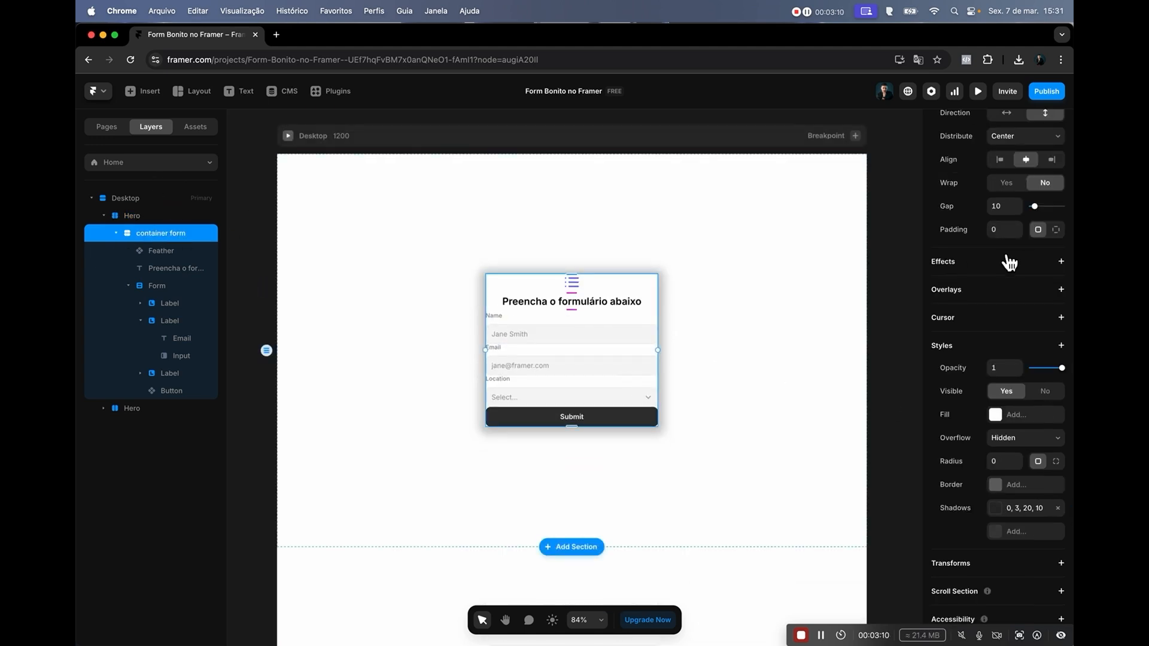
scroll(1008, 257, "up", 5)
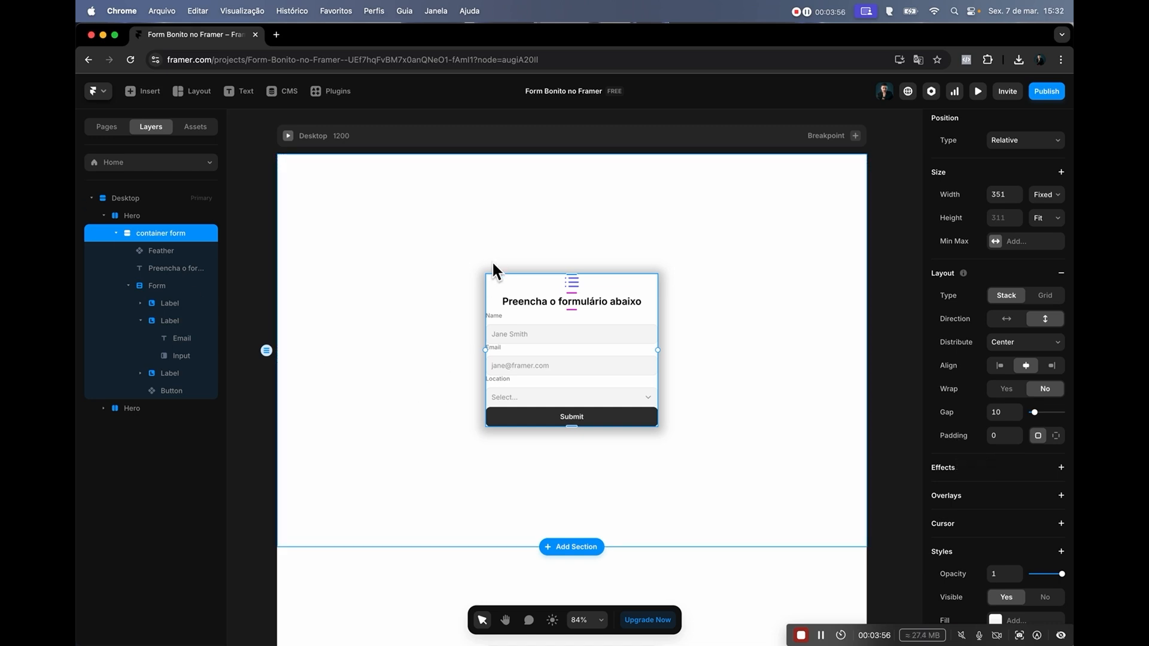
left_click(997, 435)
type("32")
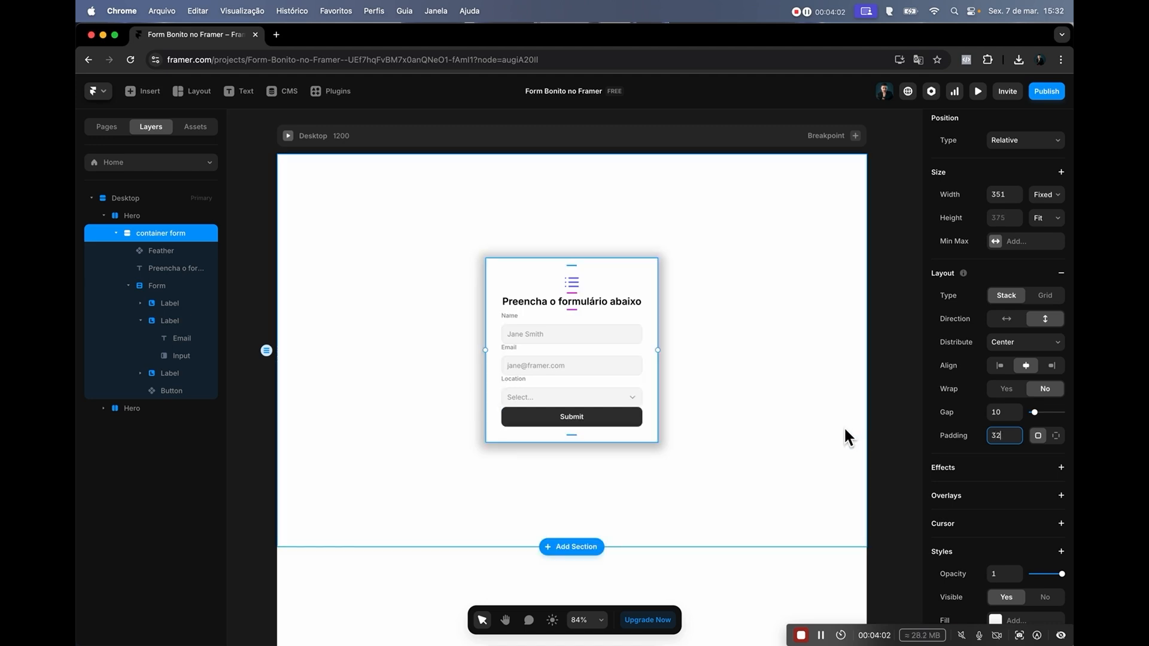
- Try padding values of 0 and 26 on the container form, and return it to 32
key("BackSpace")
type("0")
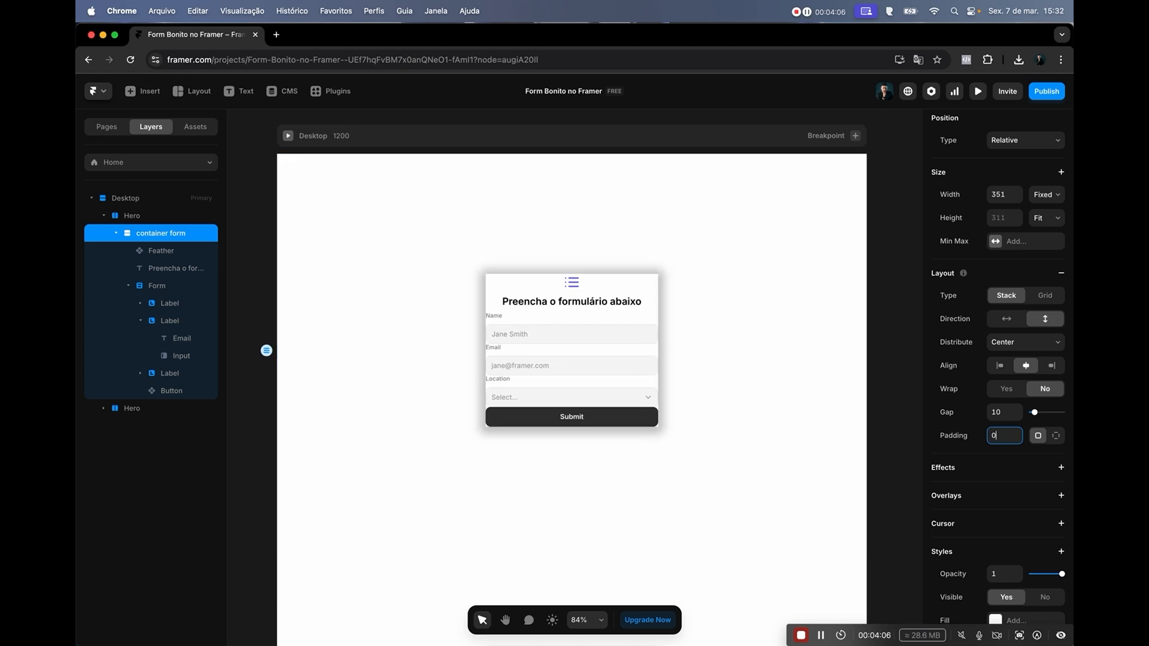
key("BackSpace")
type("26")
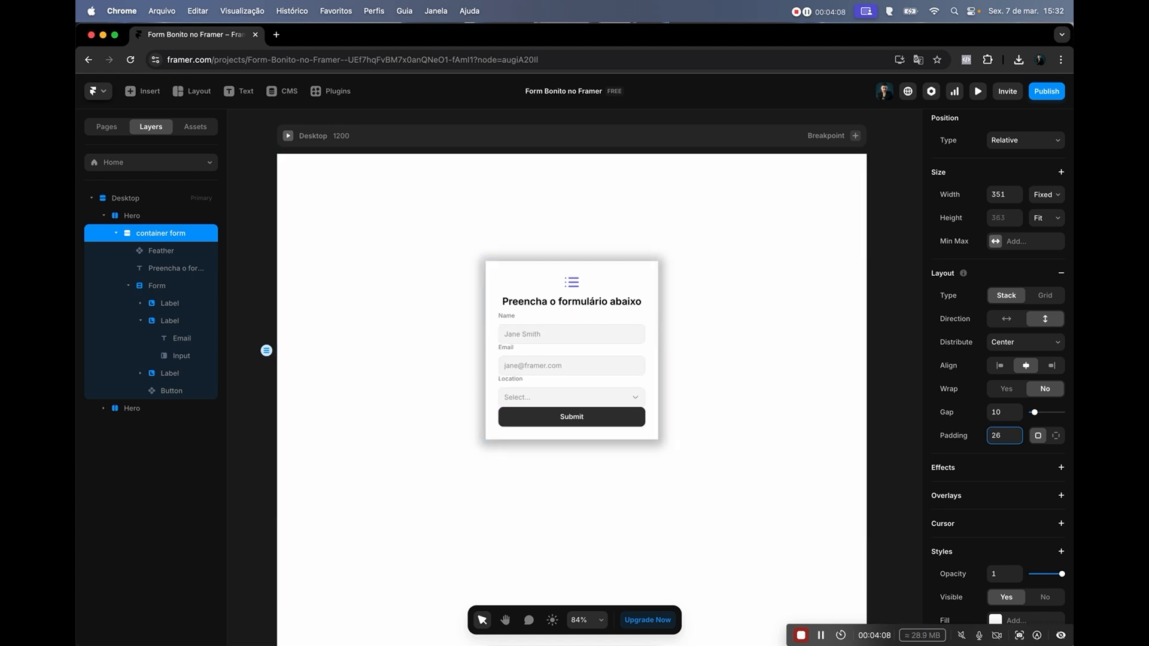
type("32")
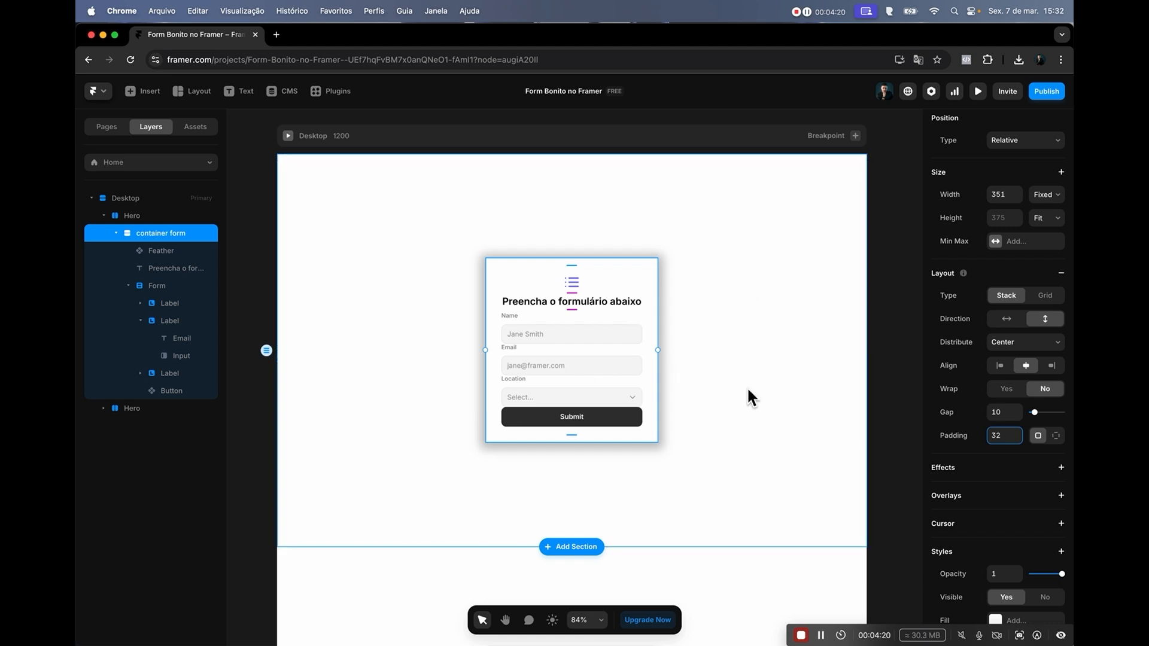
scroll(748, 395, "down", 5)
scroll(748, 395, "up", 2)
scroll(748, 395, "down", 2)
scroll(748, 395, "up", 4)
scroll(748, 395, "left", 1)
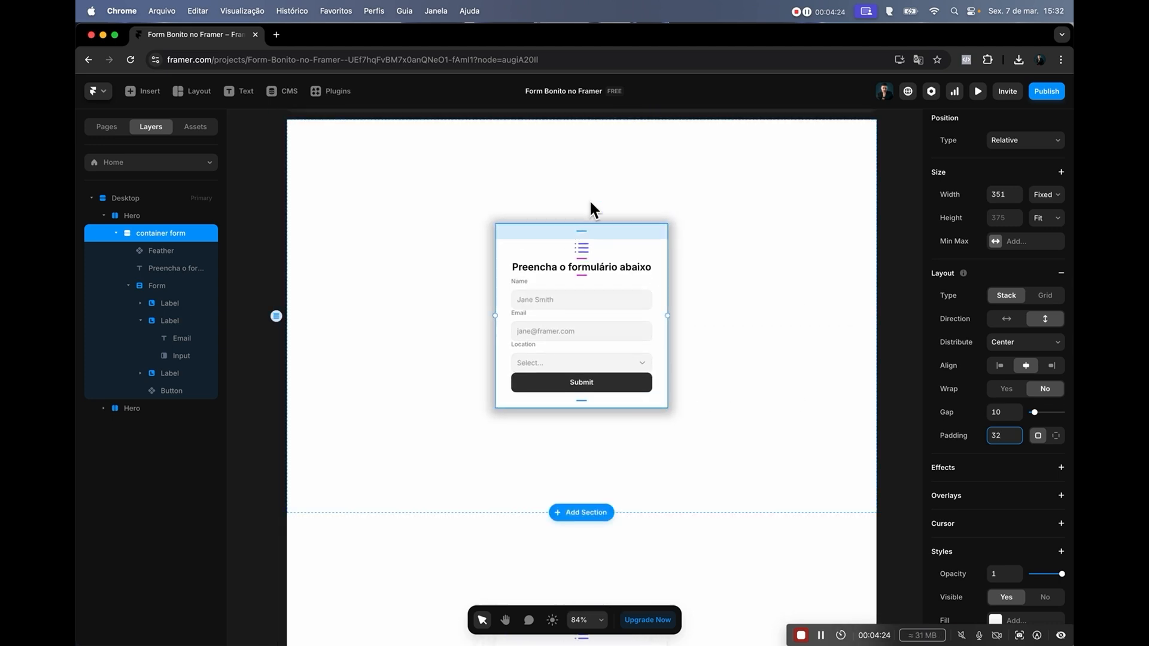
- Set the gap between the fields of the upper section's Form layer to 24
scroll(695, 405, "down", 5)
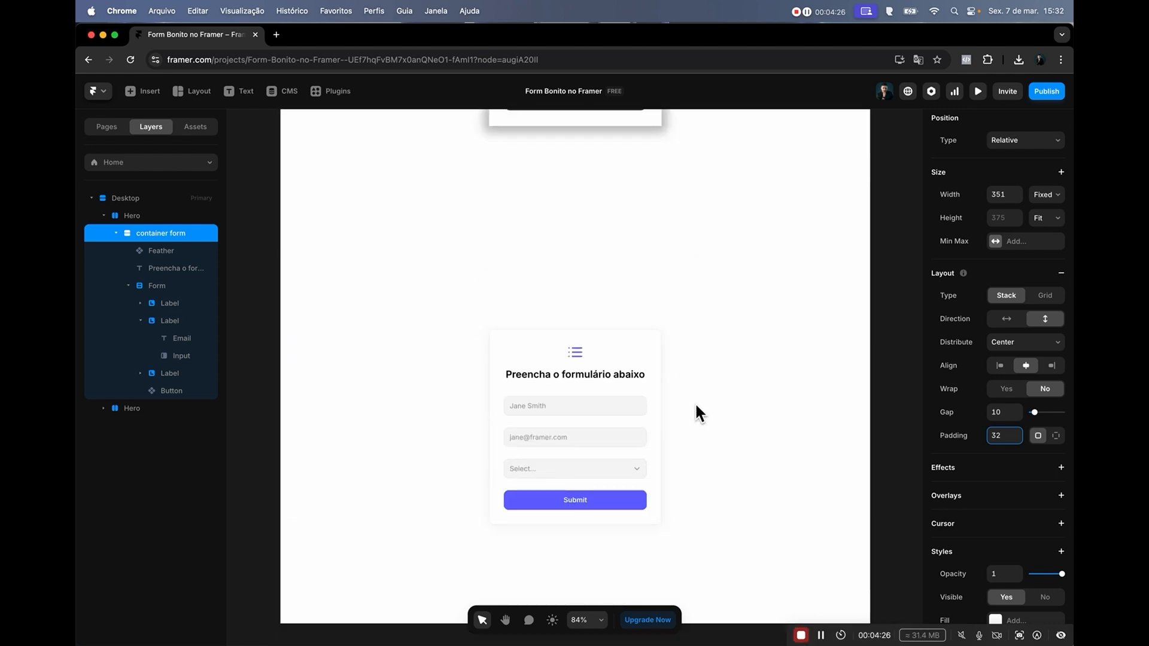
scroll(696, 407, "up", 5)
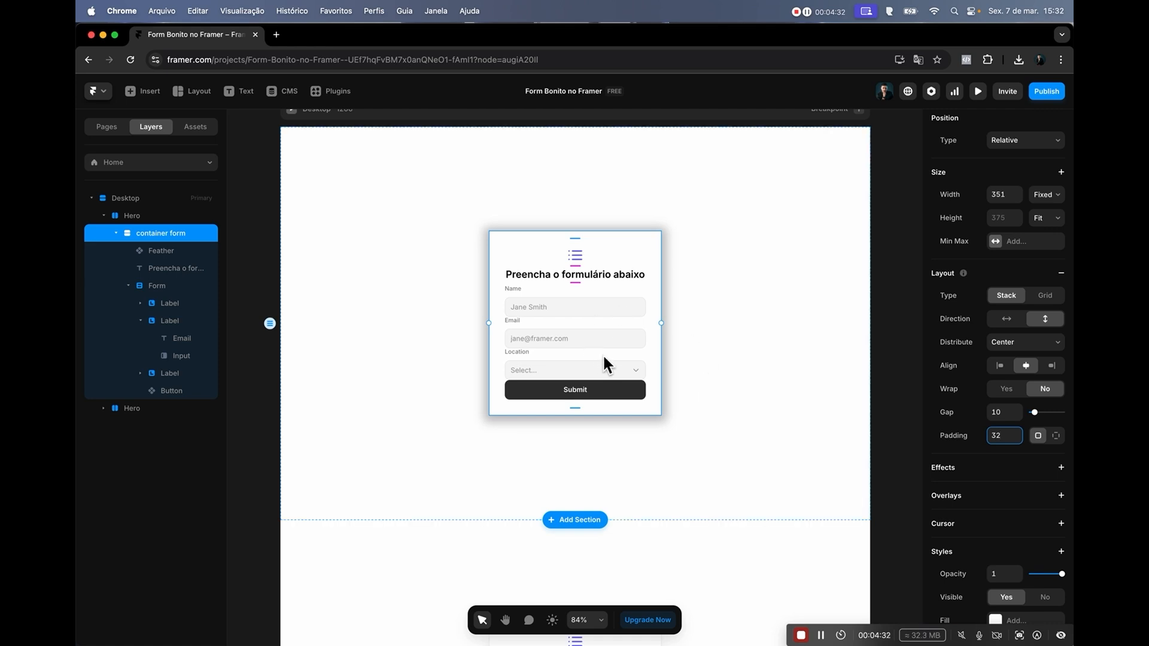
left_click(895, 314)
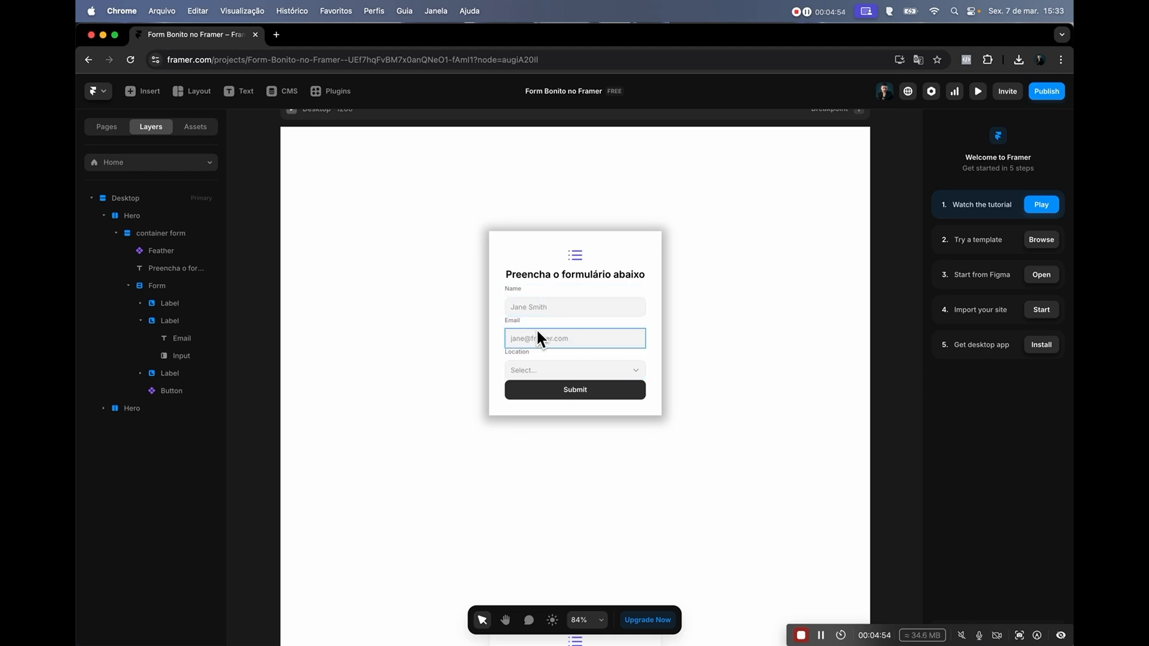
left_click(154, 287)
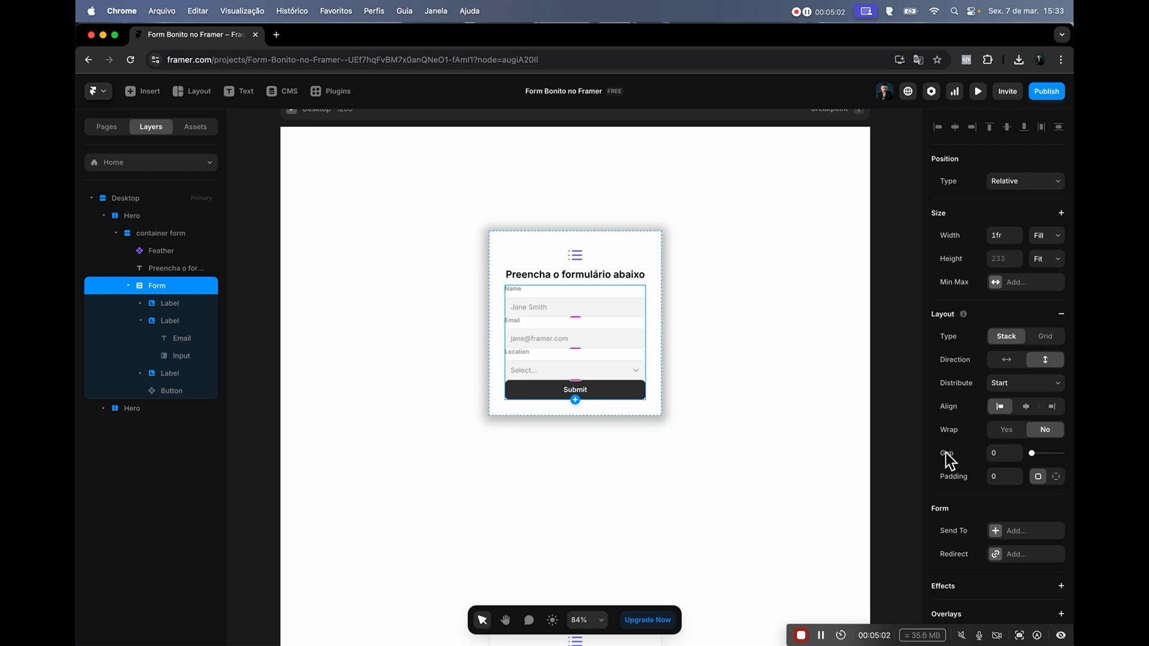
left_click(1005, 453)
type("24")
key("Return")
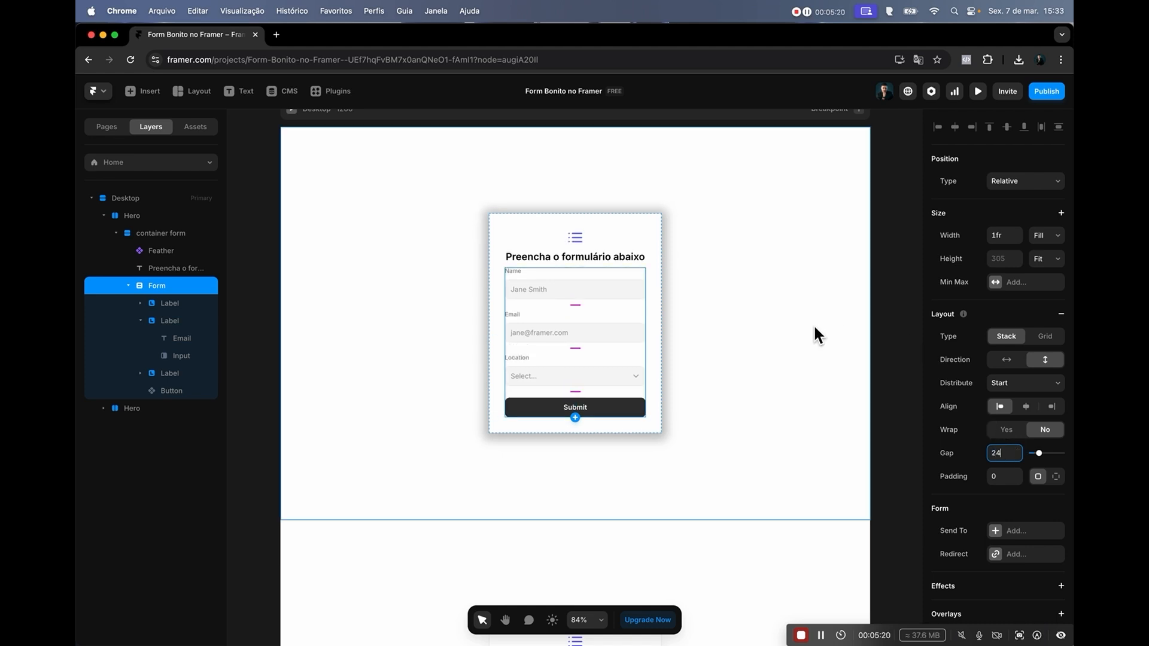
scroll(823, 369, "down", 2)
scroll(822, 368, "up", 3)
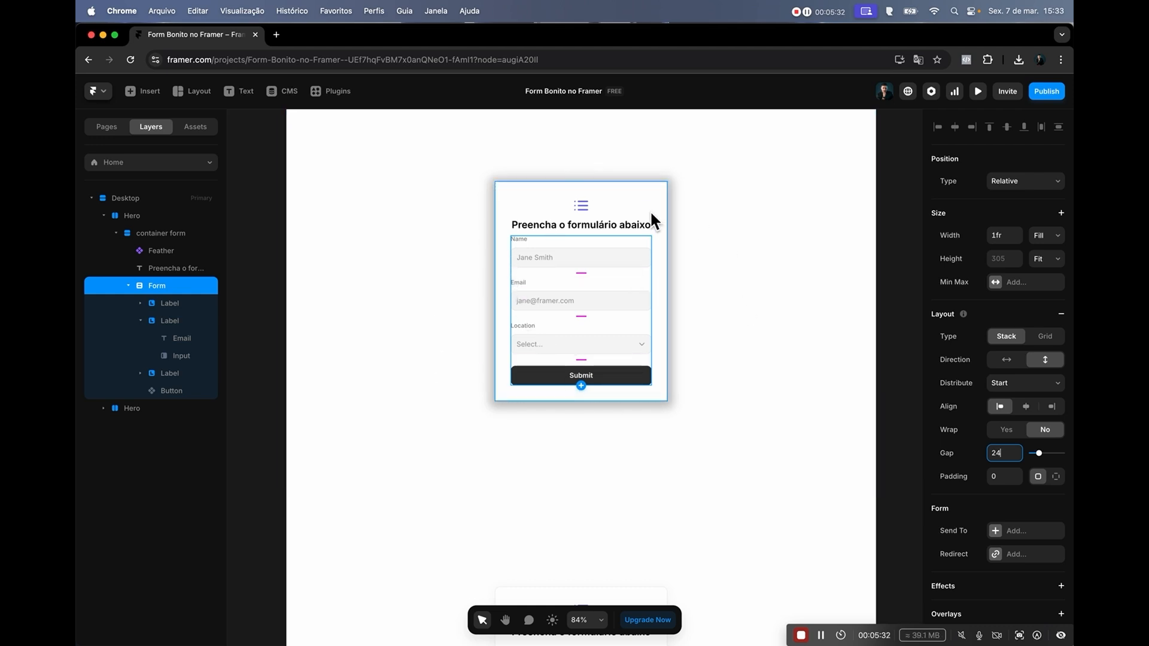
- Try a gap of 24 on the upper container form and settle on 32
left_click(662, 277)
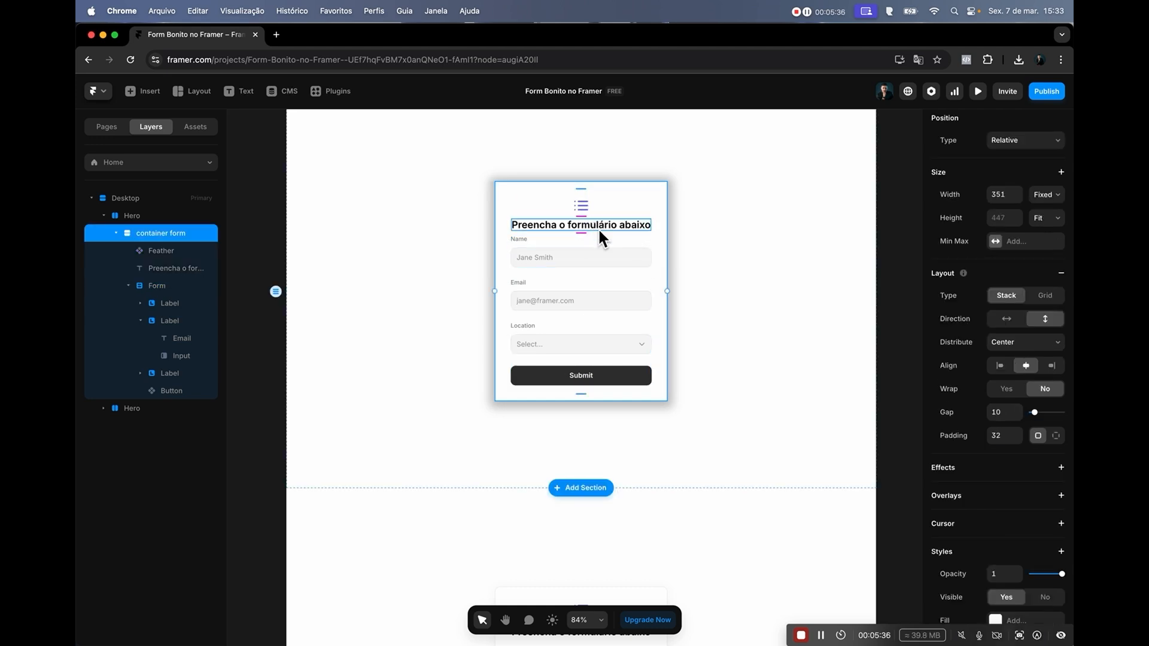
left_click(697, 356)
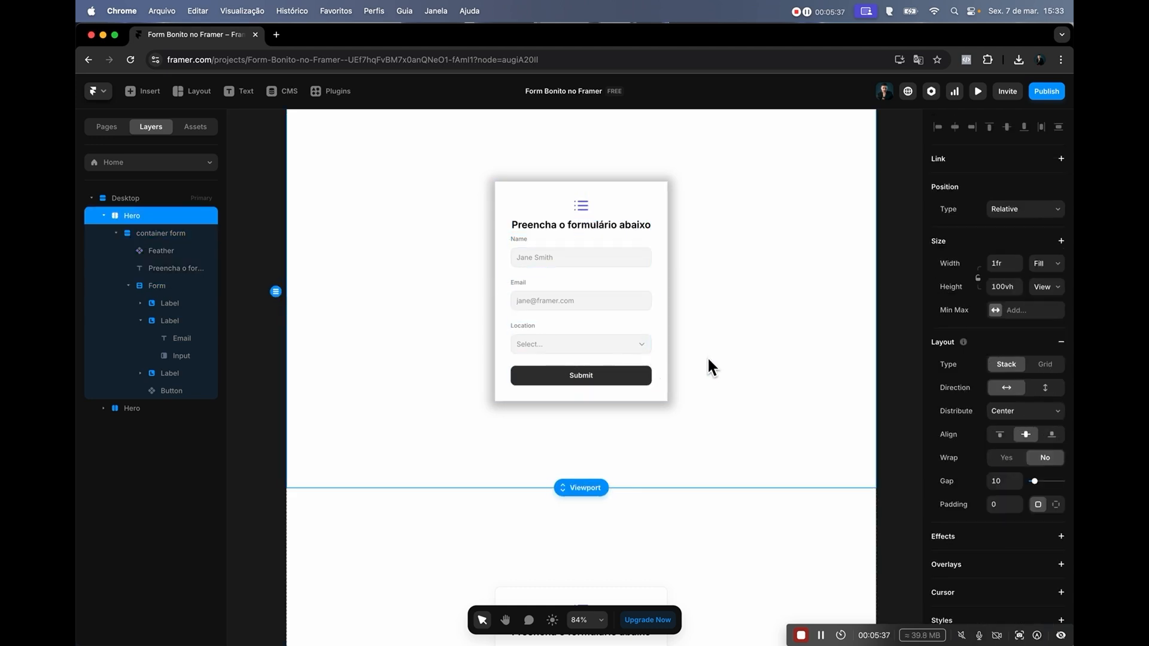
left_click(656, 303)
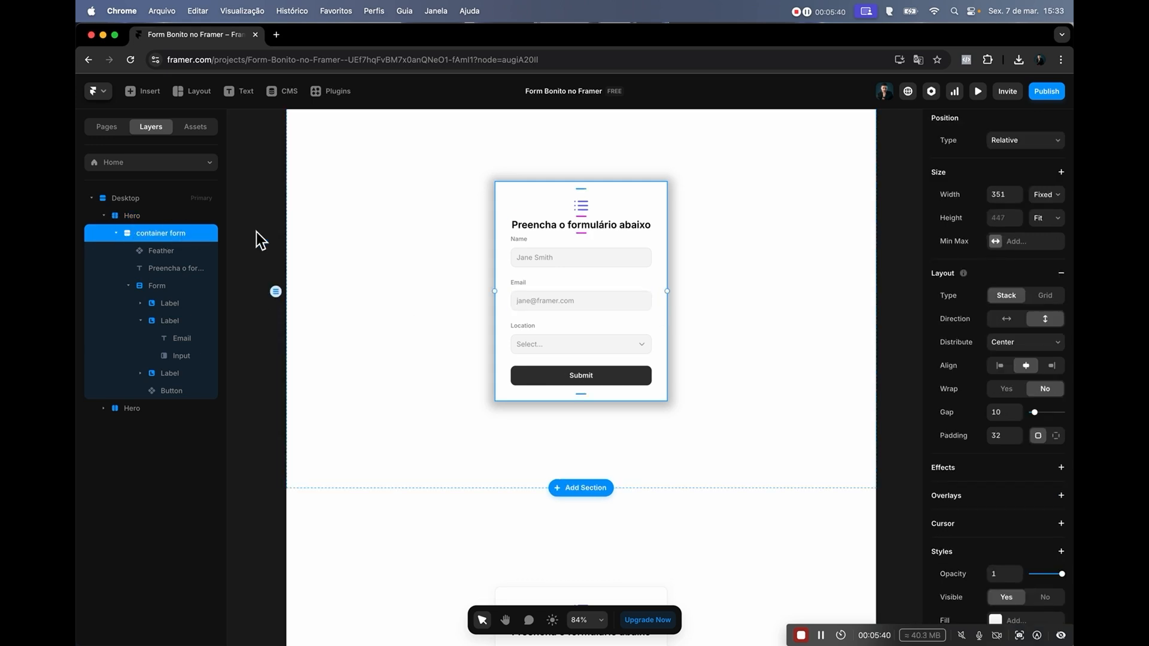
left_click(998, 413)
type("24")
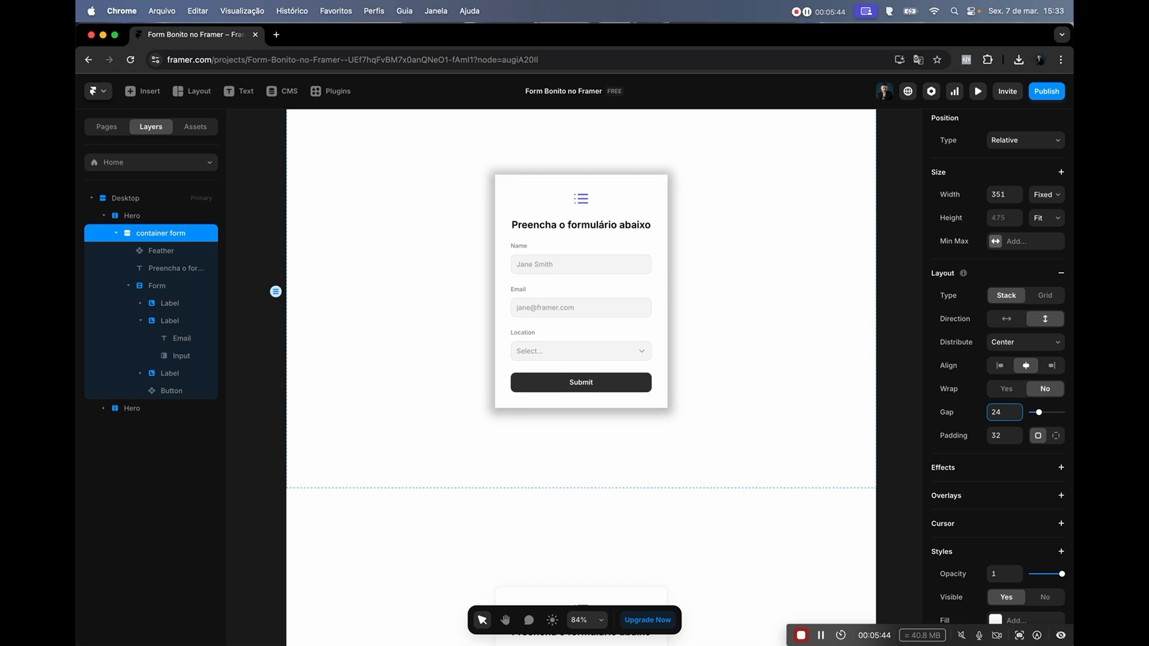
key("BackSpace")
key("BackSpace")
type("32")
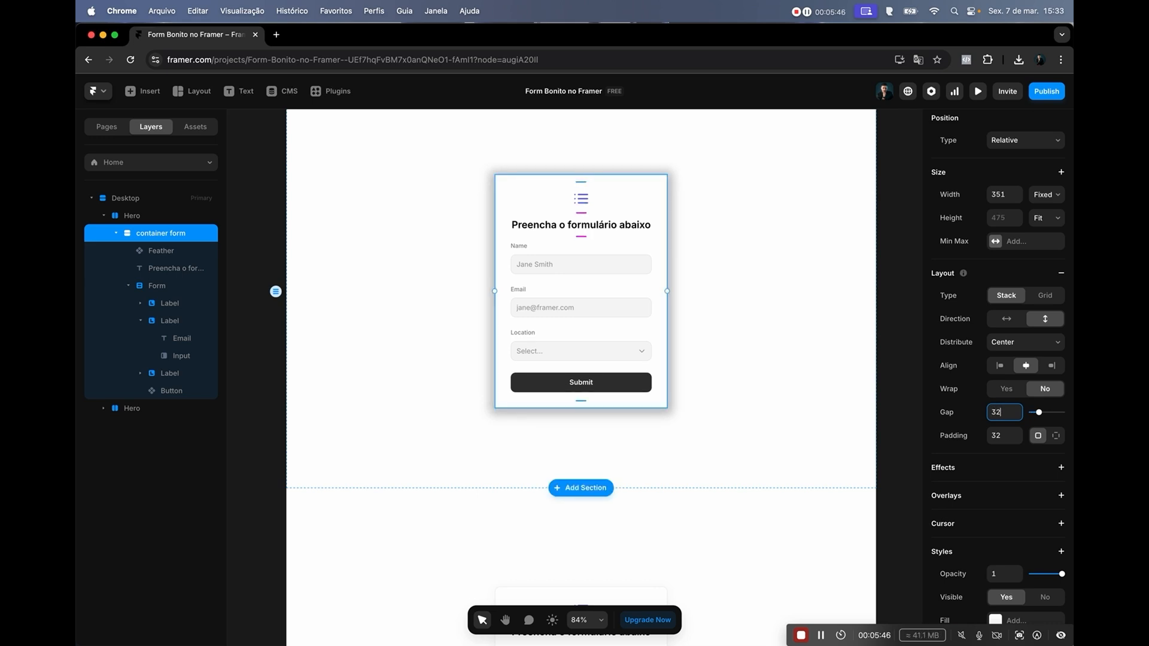
left_click(738, 294)
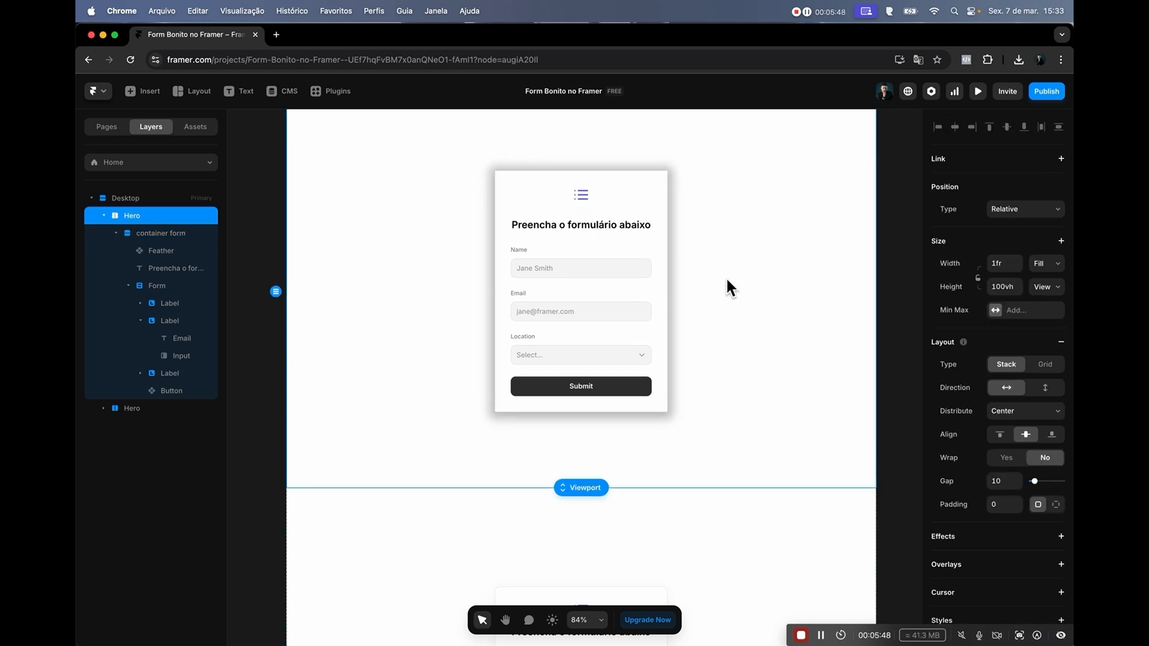
- Examine the Feather icon and the heading in the upper form and the spacing between them
left_click(617, 223)
left_click(588, 193)
left_click(586, 214)
left_click(586, 221)
left_click(584, 191)
left_click(599, 225)
left_click(585, 197)
left_click(590, 226)
left_click(584, 192)
left_click(584, 221)
left_click(586, 192)
left_click(900, 348)
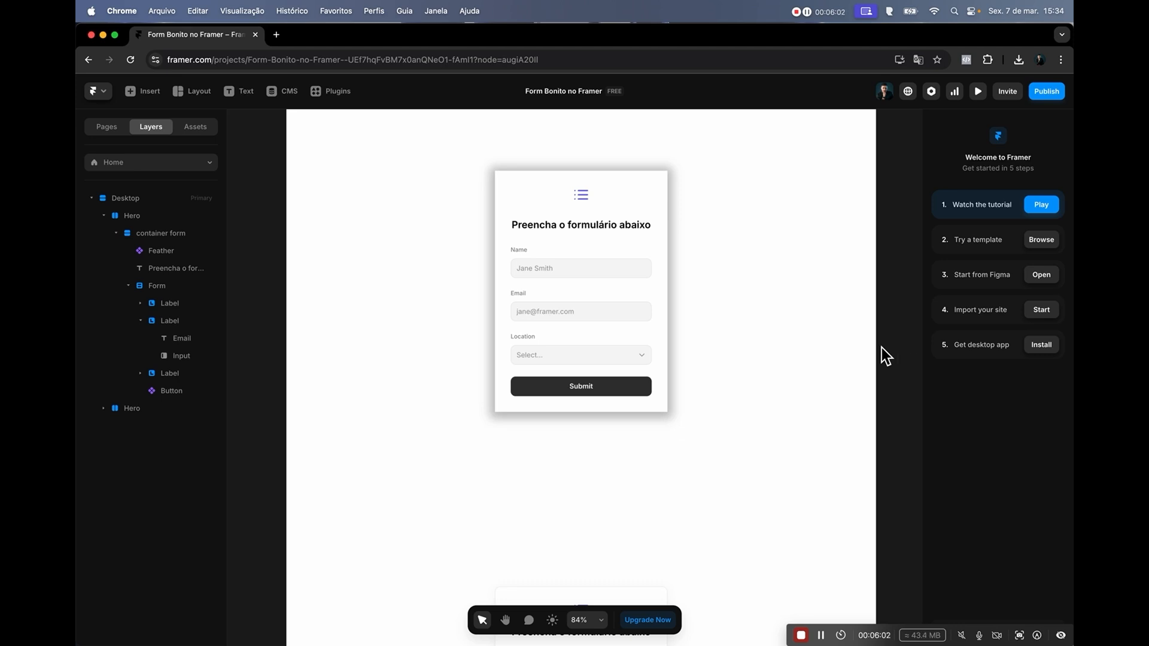
- Wrap the upper form's Feather icon and heading in a stack with a gap of 16
left_click(586, 221)
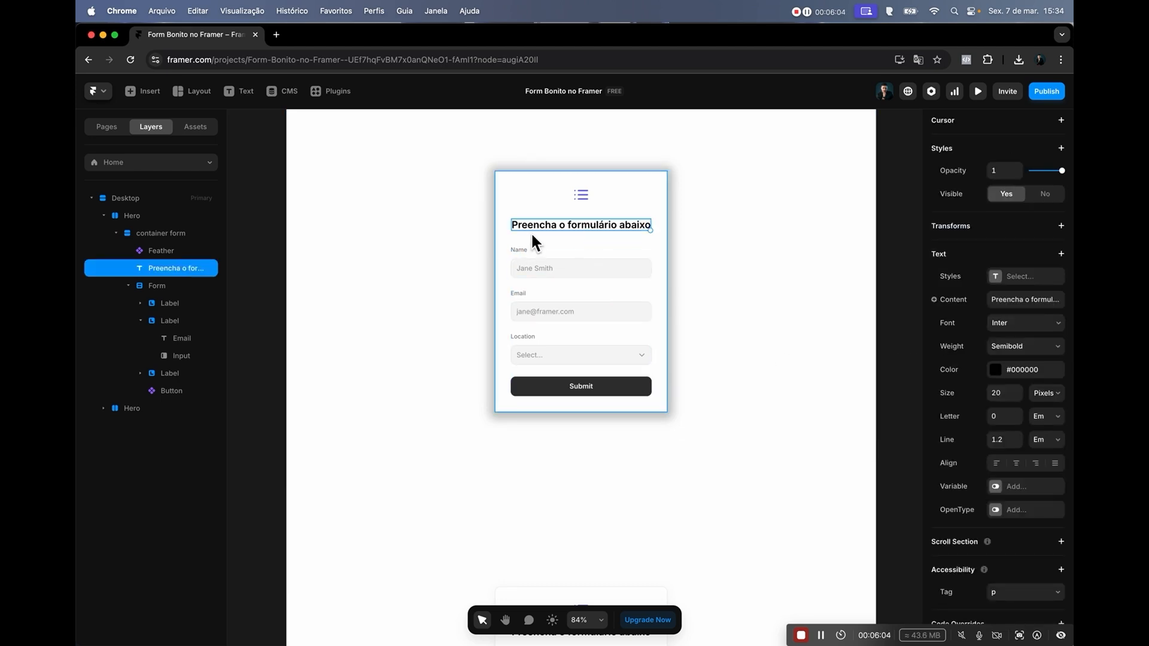
left_click(580, 195, "shift")
right_click(581, 196)
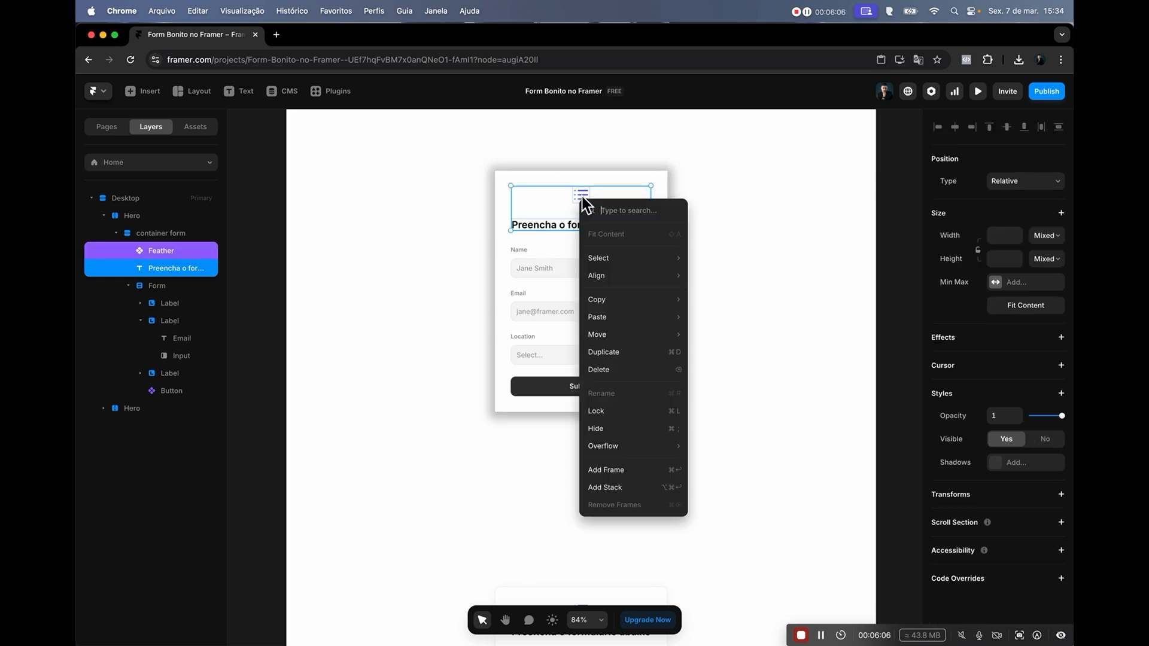
left_click(604, 486)
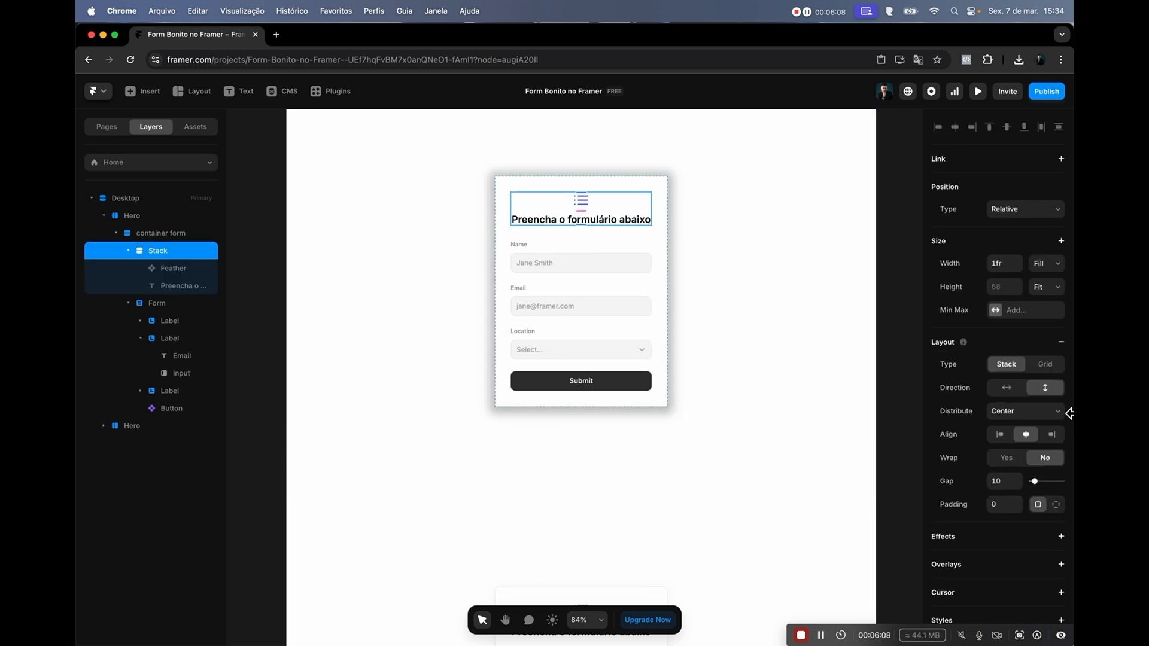
left_click(1005, 482)
type("16")
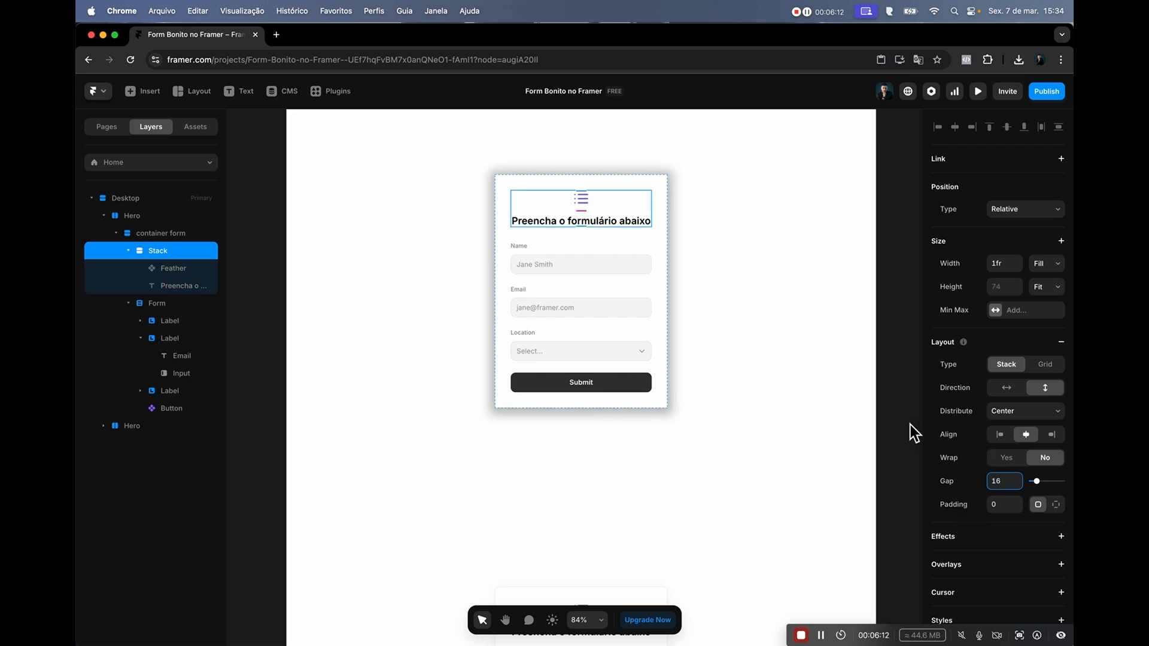
left_click(904, 422)
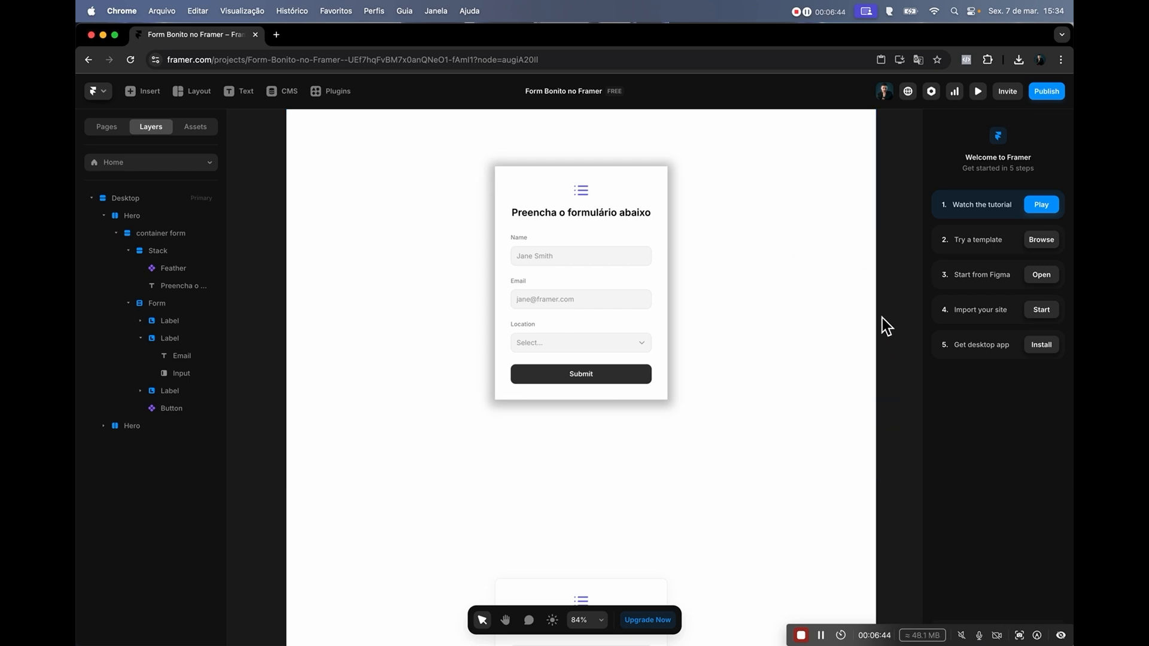
- Set the corner radius of the upper section's container form to 24
scroll(882, 320, "up", 3)
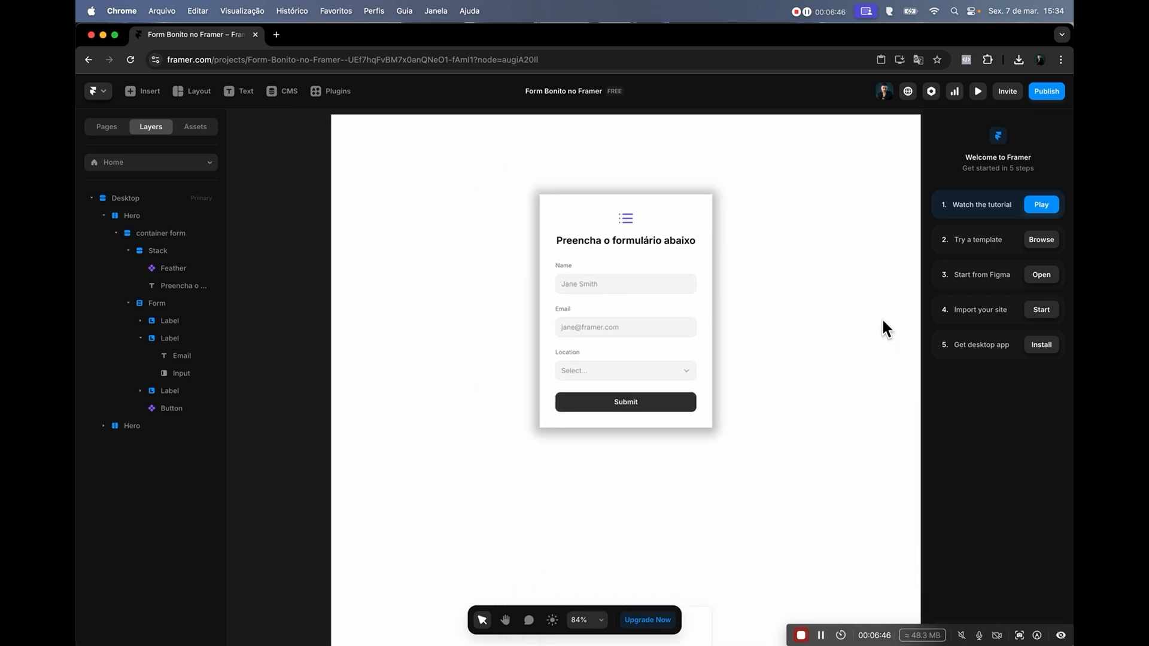
scroll(884, 326, "down", 1)
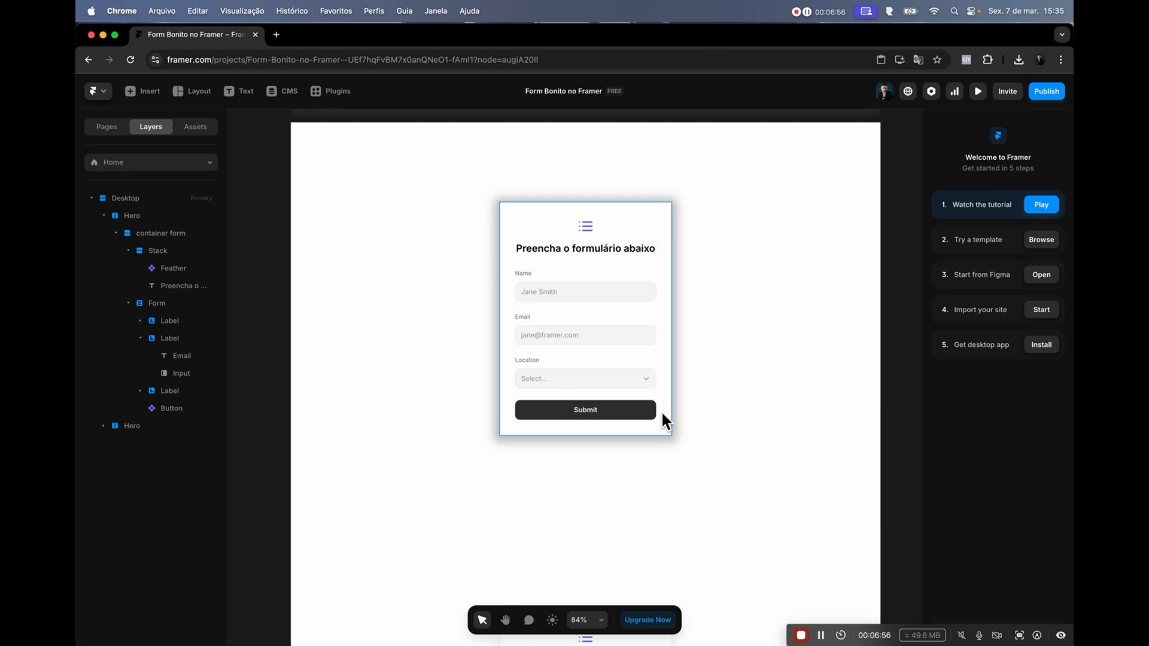
scroll(661, 413, "down", 5)
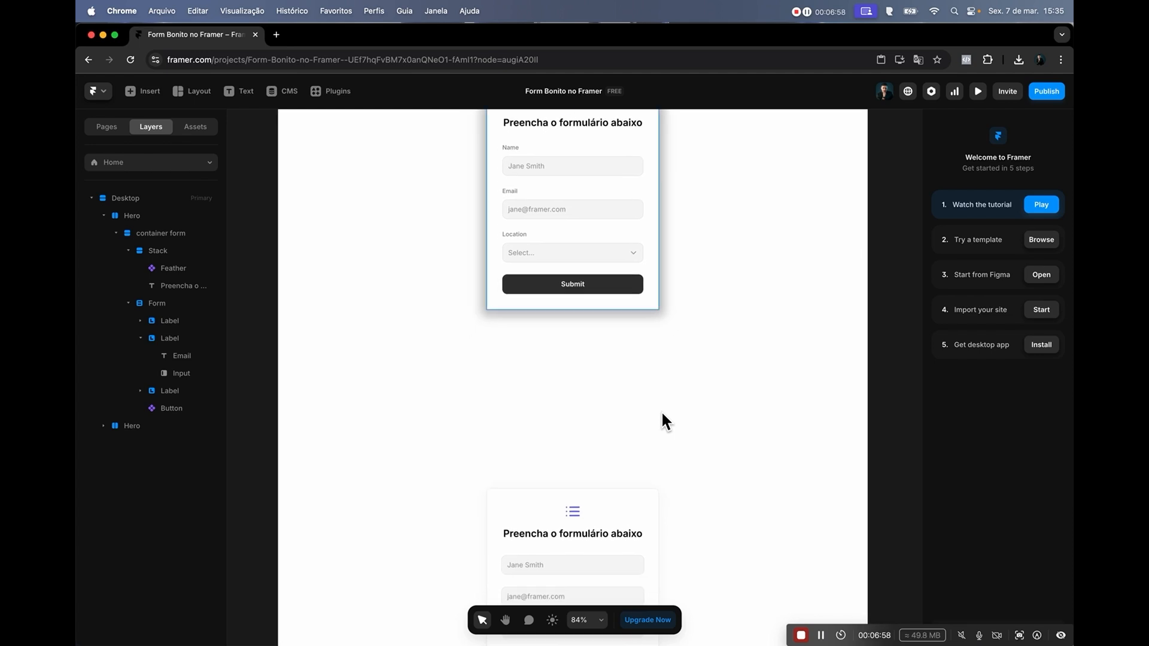
scroll(662, 424, "up", 5)
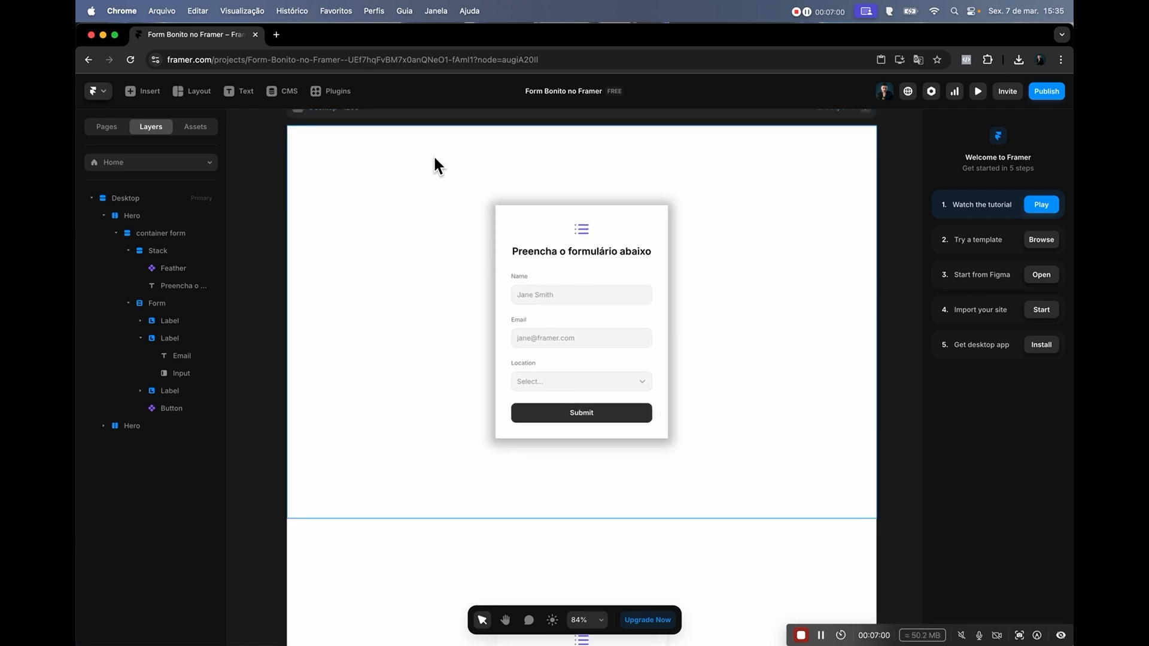
left_click(511, 220)
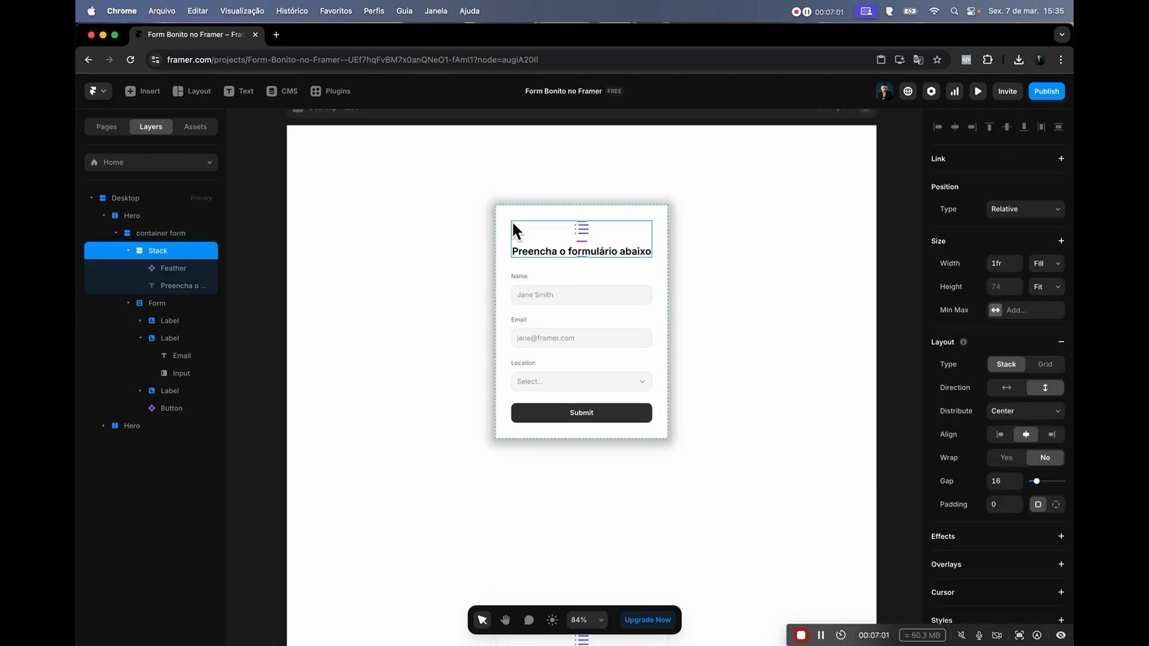
left_click(169, 233)
scroll(1018, 479, "down", 5)
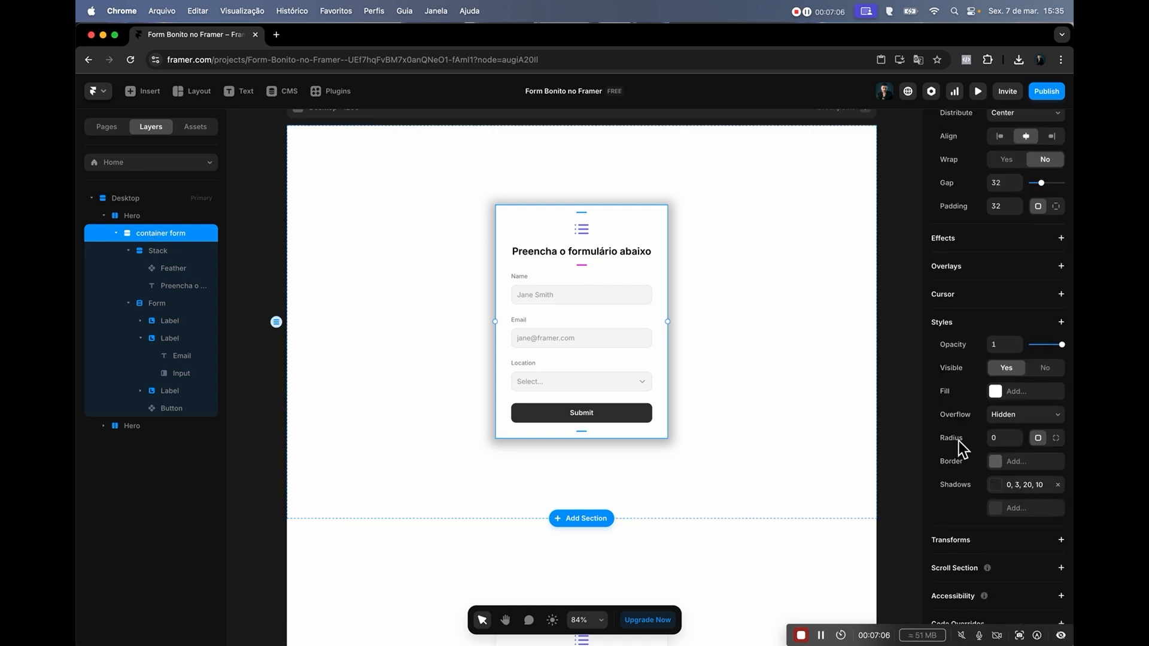
left_click(992, 438)
type("24")
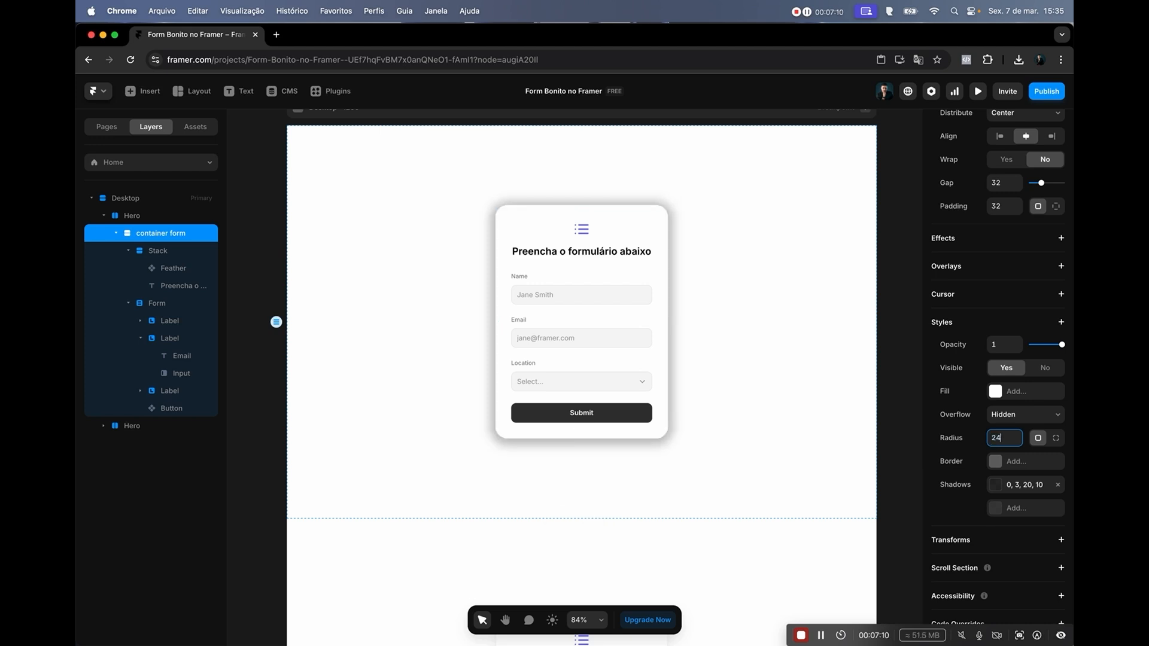
scroll(599, 419, "down", 5)
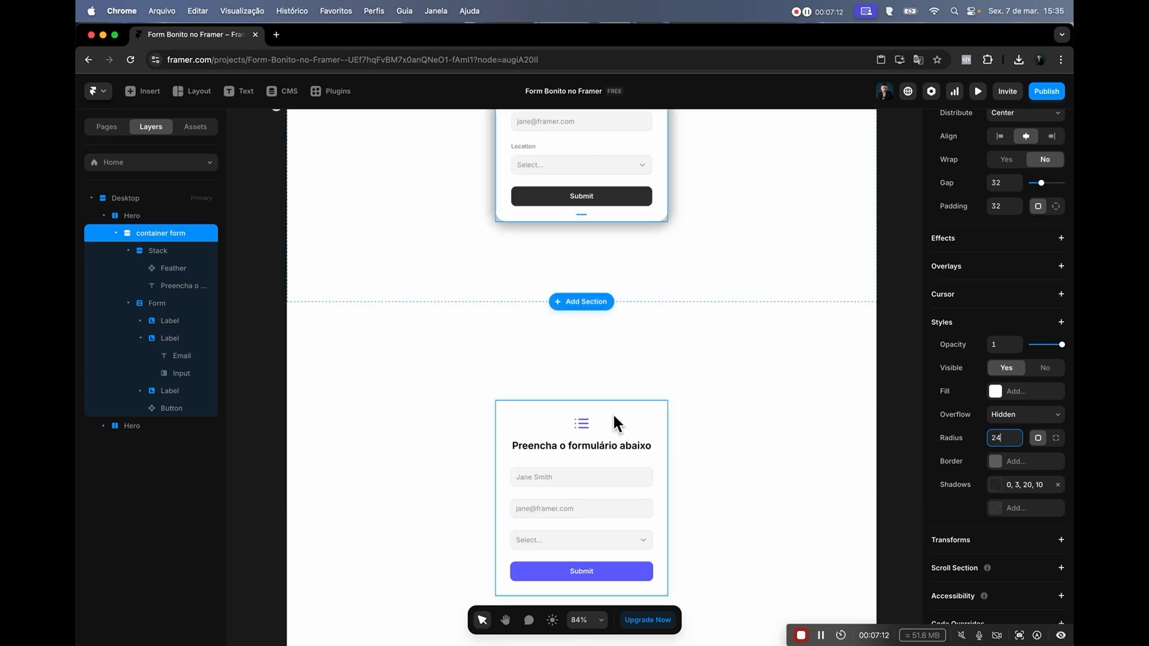
scroll(829, 439, "up", 5)
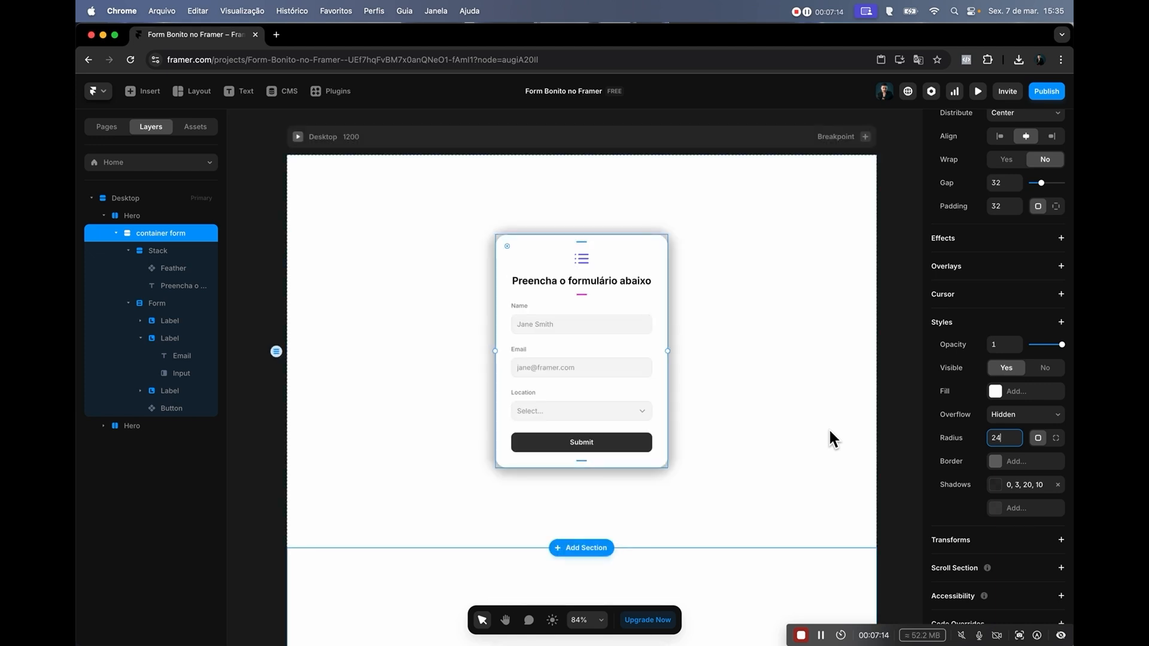
left_click(722, 414)
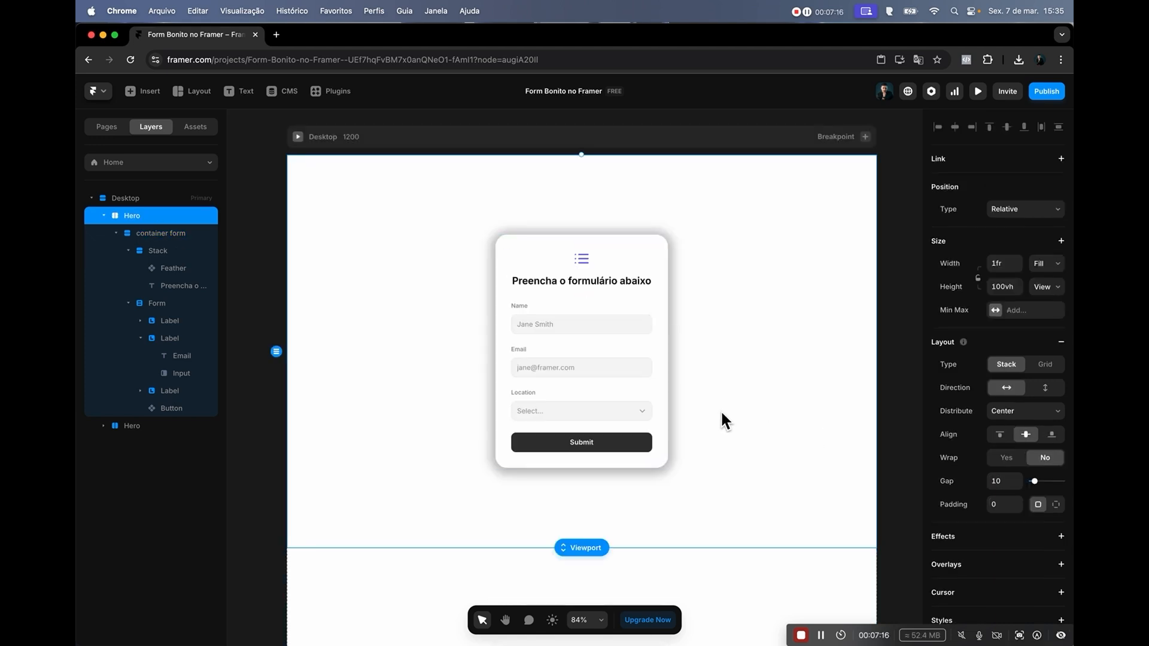
left_click(659, 350)
left_click(745, 445)
scroll(401, 492, "down", 2)
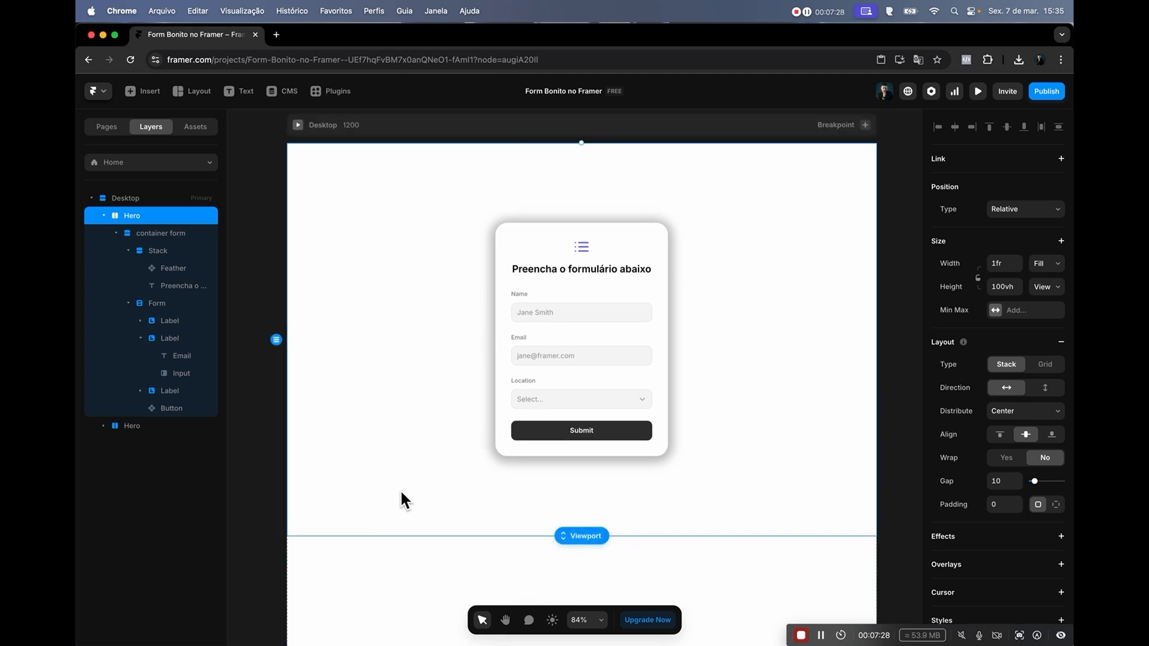
left_click(267, 421)
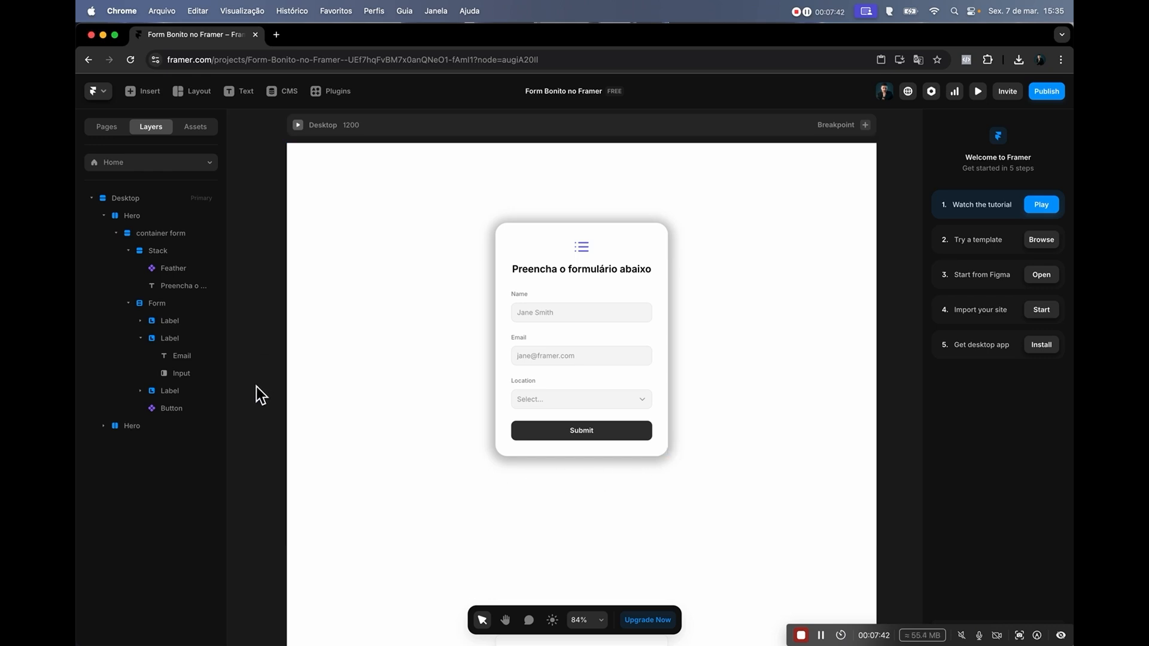
key("space")
left_click_drag(756, 430, 762, 436)
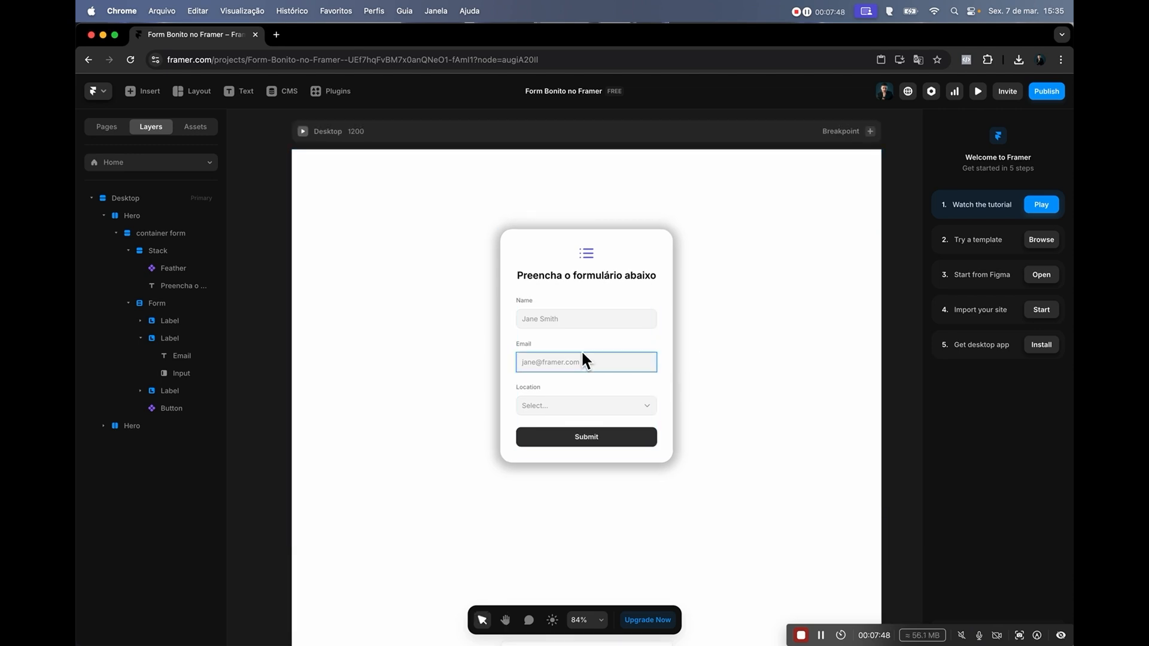
- Compare the Box and Realistic types for the container form's shadow and keep Realistic
left_click(502, 242)
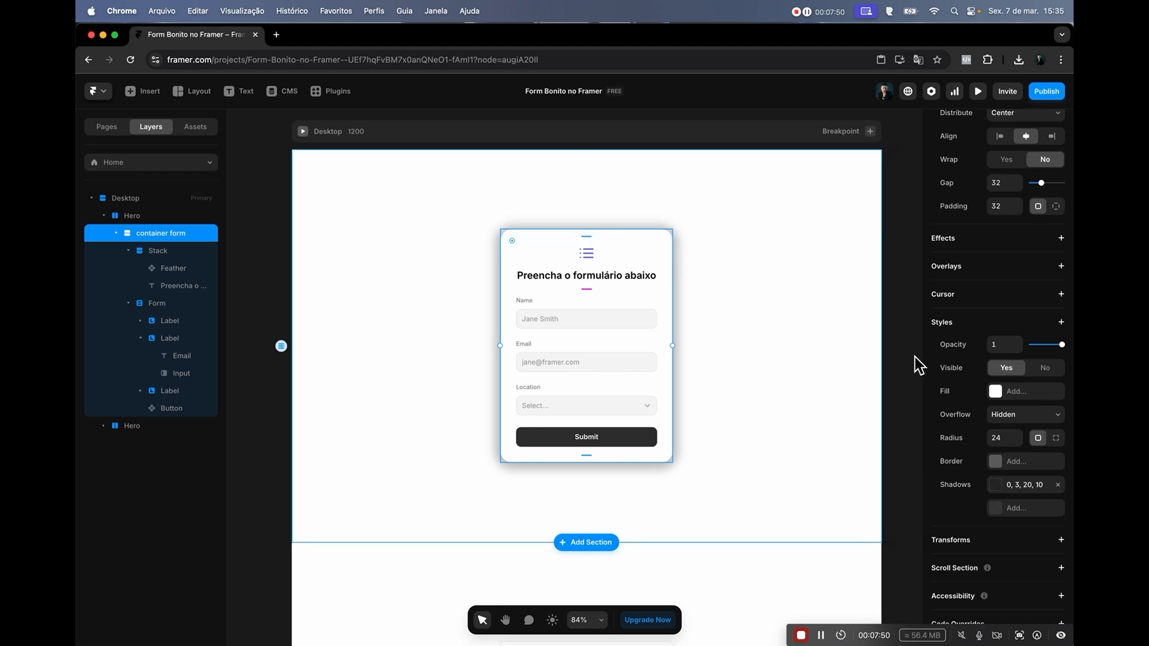
left_click(1033, 492)
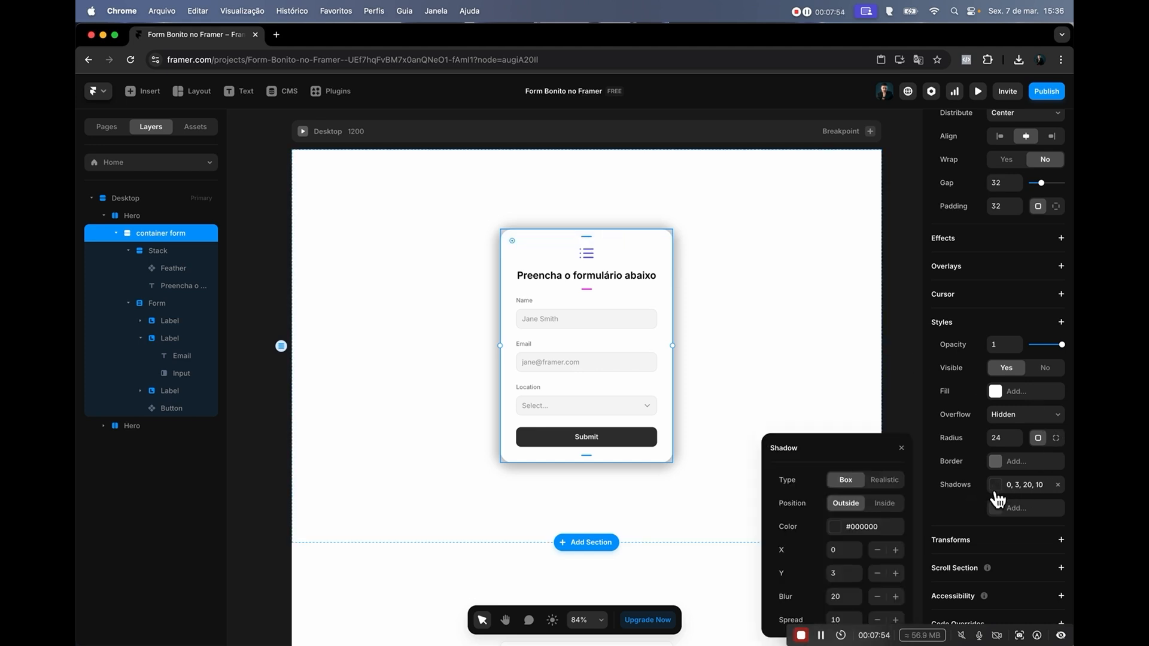
left_click_drag(851, 449, 830, 292)
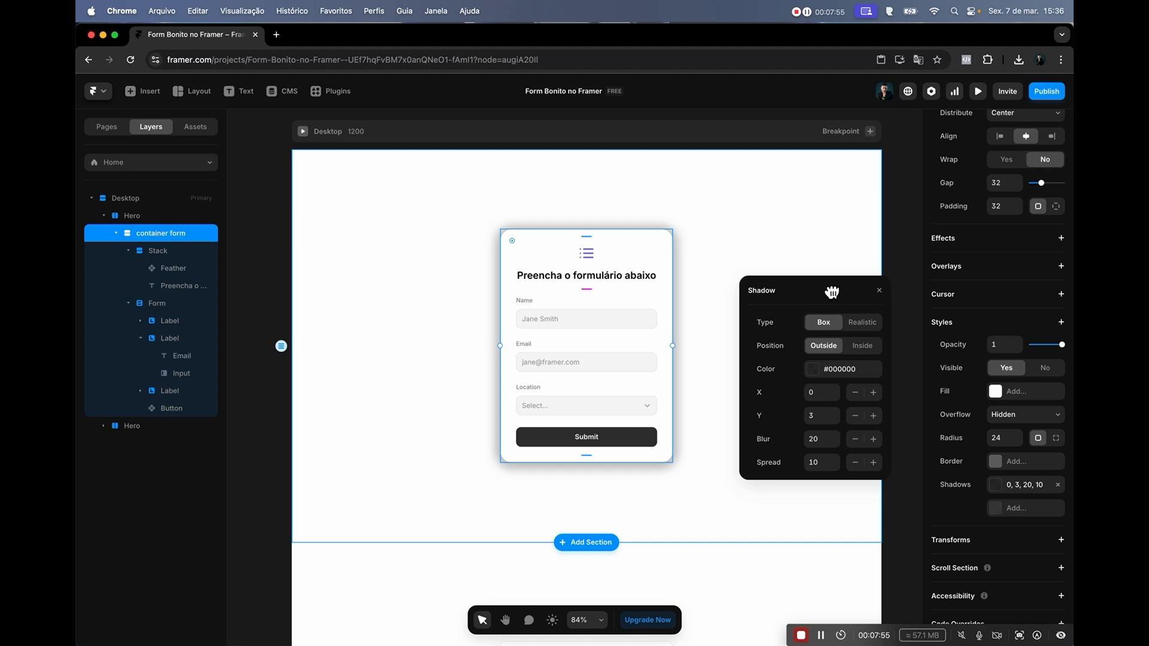
left_click(861, 323)
left_click(821, 325)
left_click(862, 327)
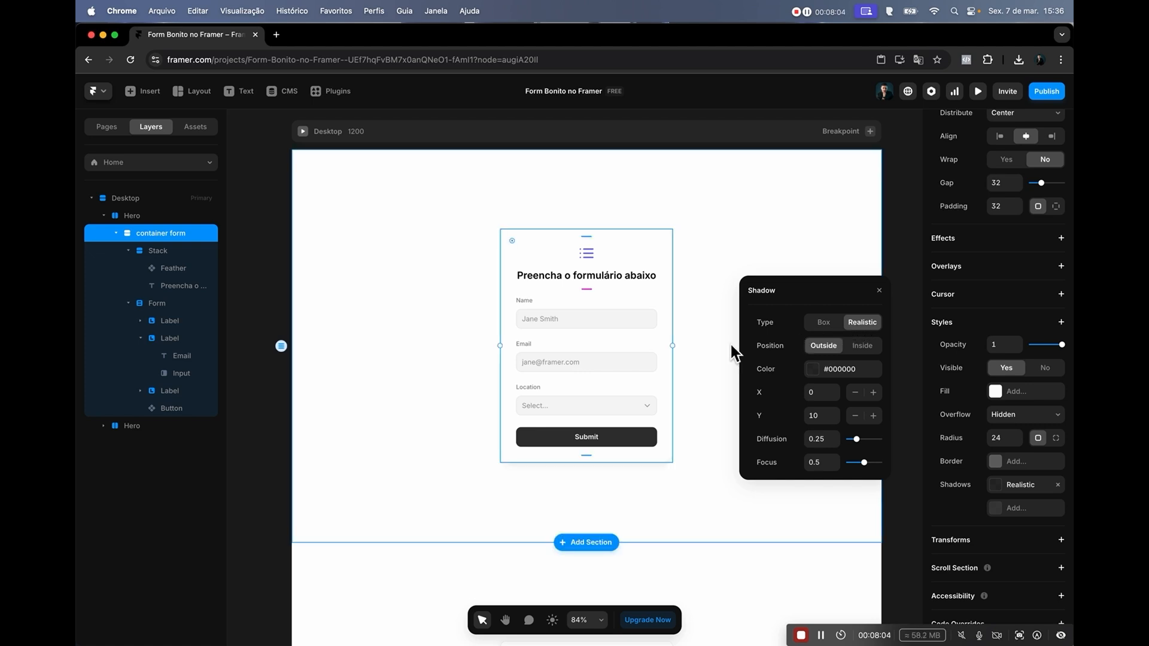
- Compare the Inside and Outside positions for the container form's shadow and keep Outside
left_click(862, 353)
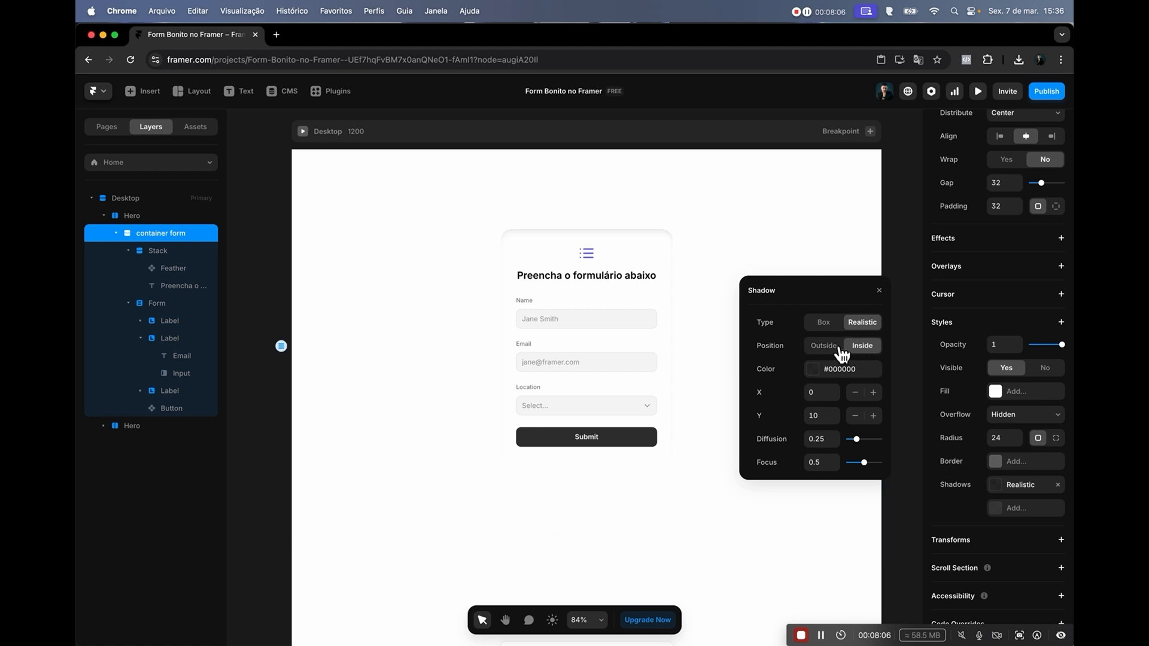
left_click(825, 351)
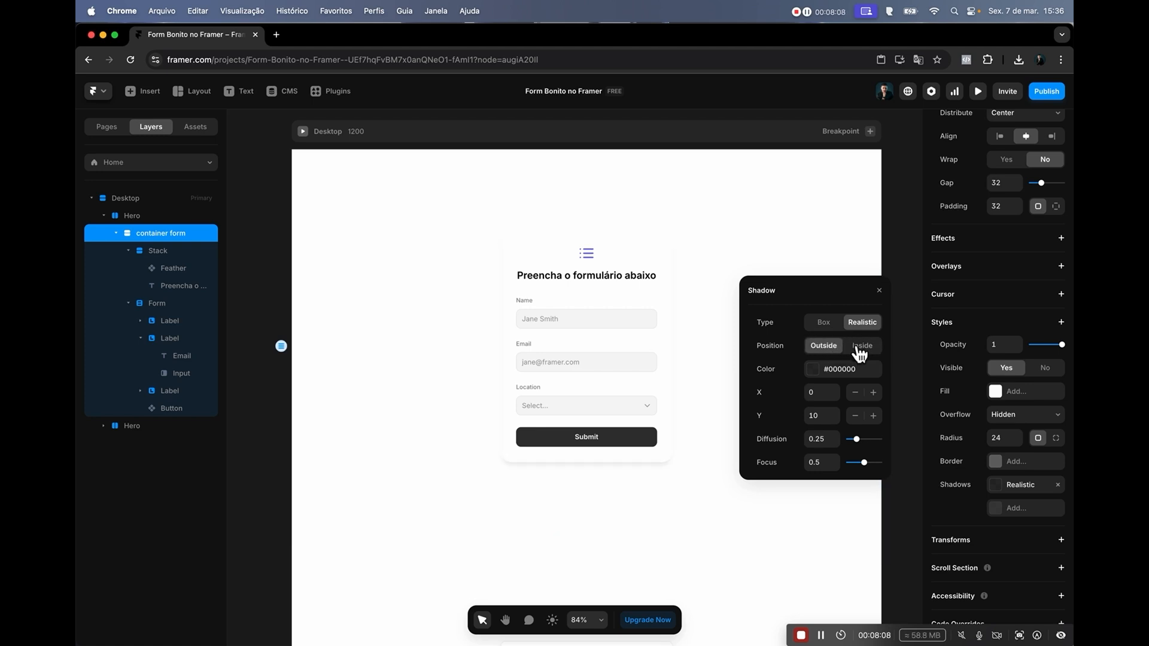
left_click(860, 350)
left_click(823, 348)
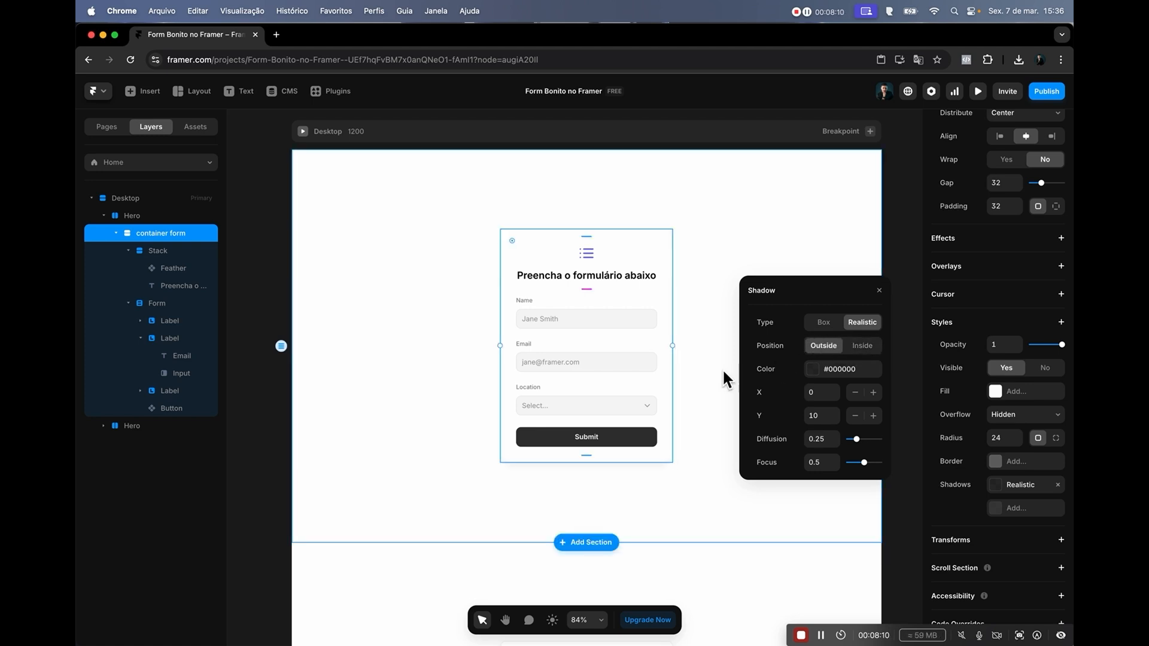
- Set the container form shadow's Y offset to 8, Diffusion to 0.2 and Focus to 0.35
left_click(834, 412)
left_click(836, 418)
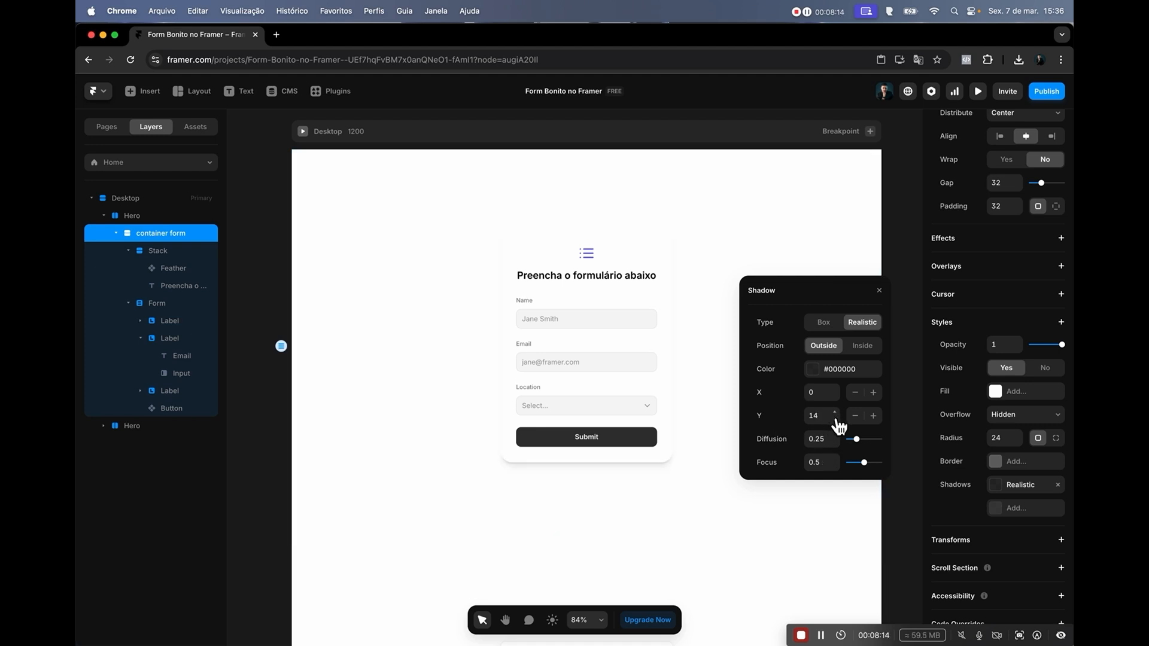
left_click(837, 419)
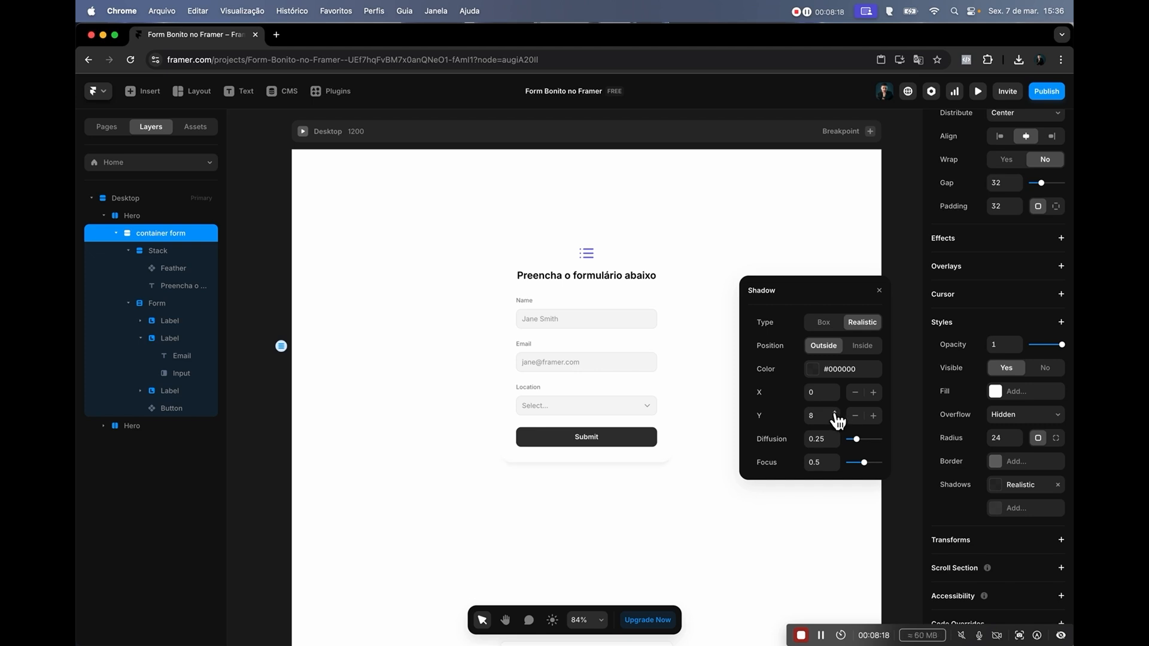
mouse_move(857, 440)
left_mouse_down()
mouse_move(884, 447)
mouse_move(848, 450)
mouse_move(858, 451)
left_mouse_up()
mouse_move(870, 469)
left_mouse_down()
mouse_move(880, 467)
mouse_move(847, 471)
mouse_move(861, 471)
left_mouse_up()
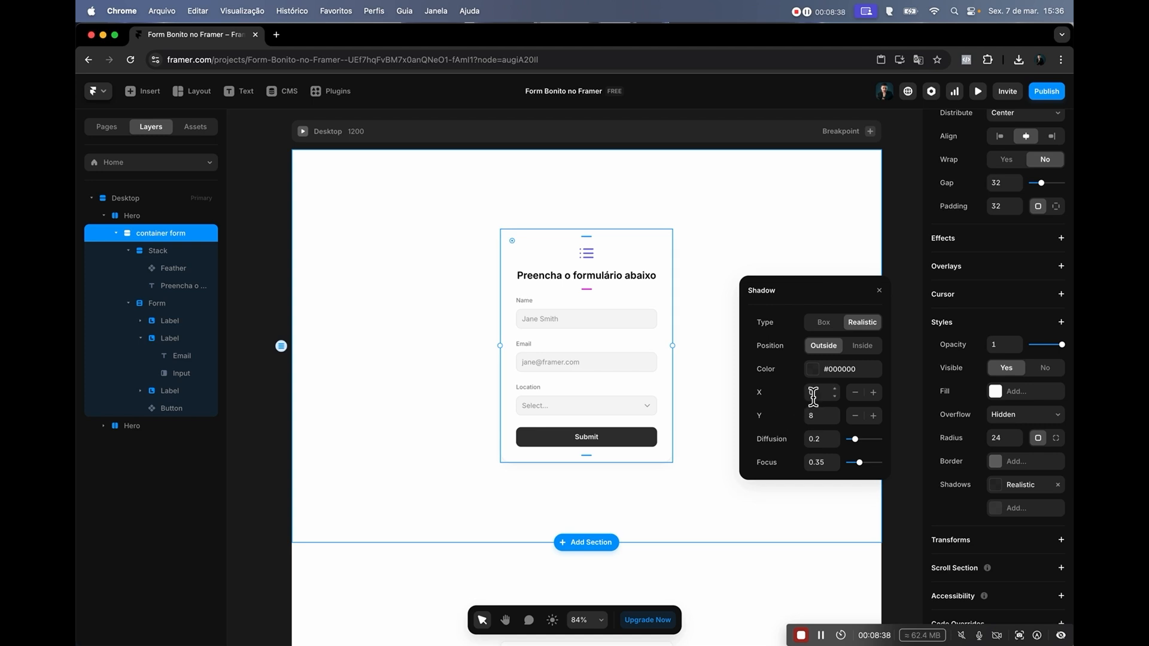
- Try a shadow Y offset of 10, settle on 20, and raise the shadow's Diffusion to 0.3
left_click(823, 417)
type("10")
key("Return")
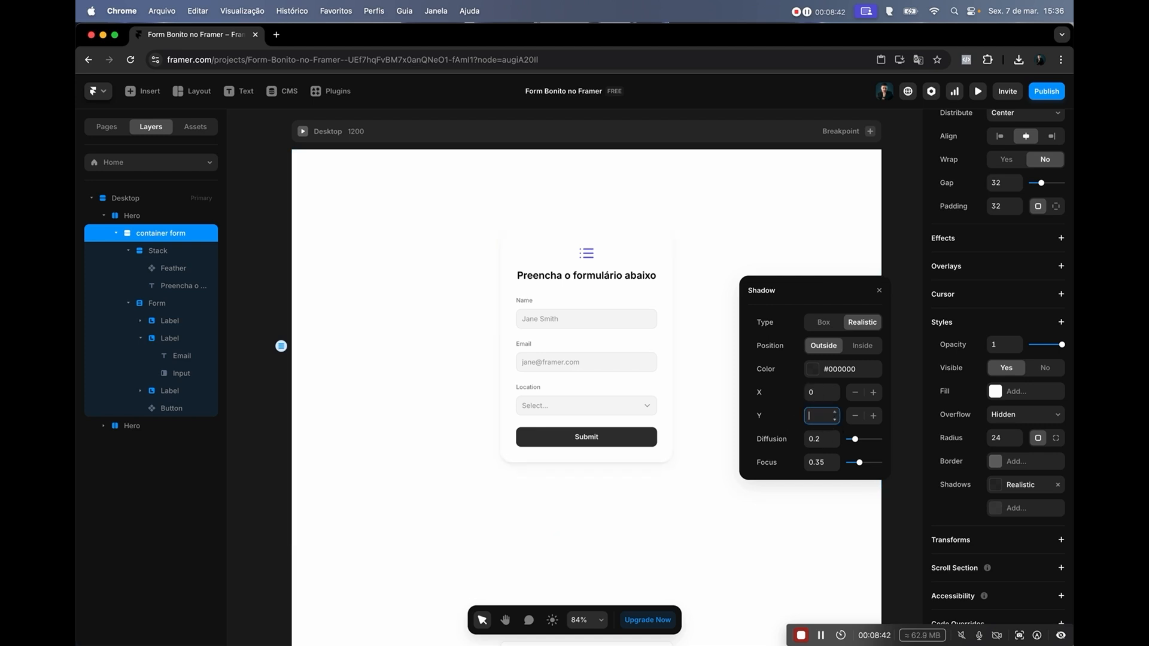
type("20")
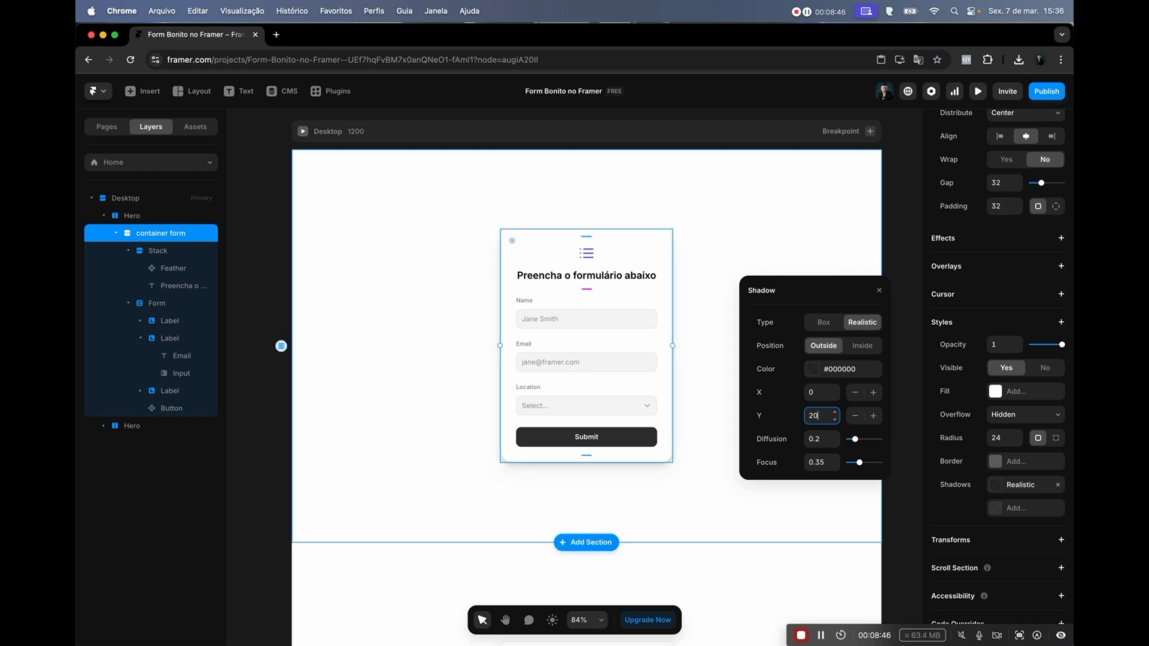
mouse_move(864, 467)
left_mouse_down()
mouse_move(841, 474)
mouse_move(881, 480)
mouse_move(860, 481)
mouse_move(849, 449)
mouse_move(871, 450)
mouse_move(843, 451)
mouse_move(860, 455)
left_mouse_up()
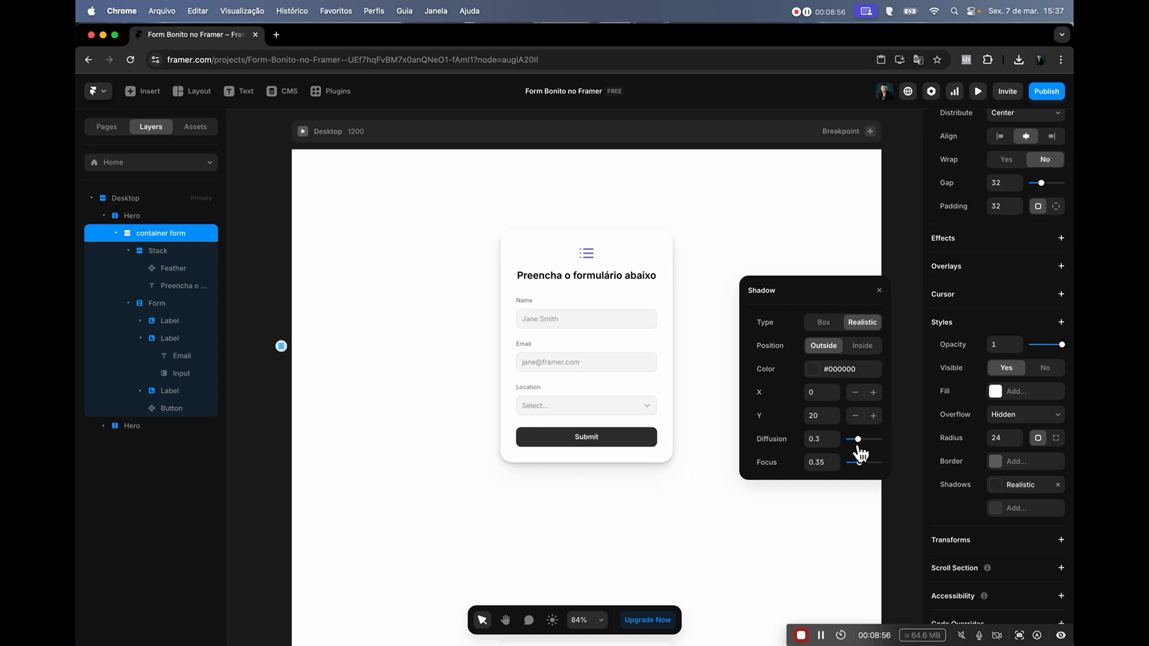
- Lower the opacity of the container form's black shadow color to 8%
left_click(820, 371)
left_click_drag(772, 397, 757, 402)
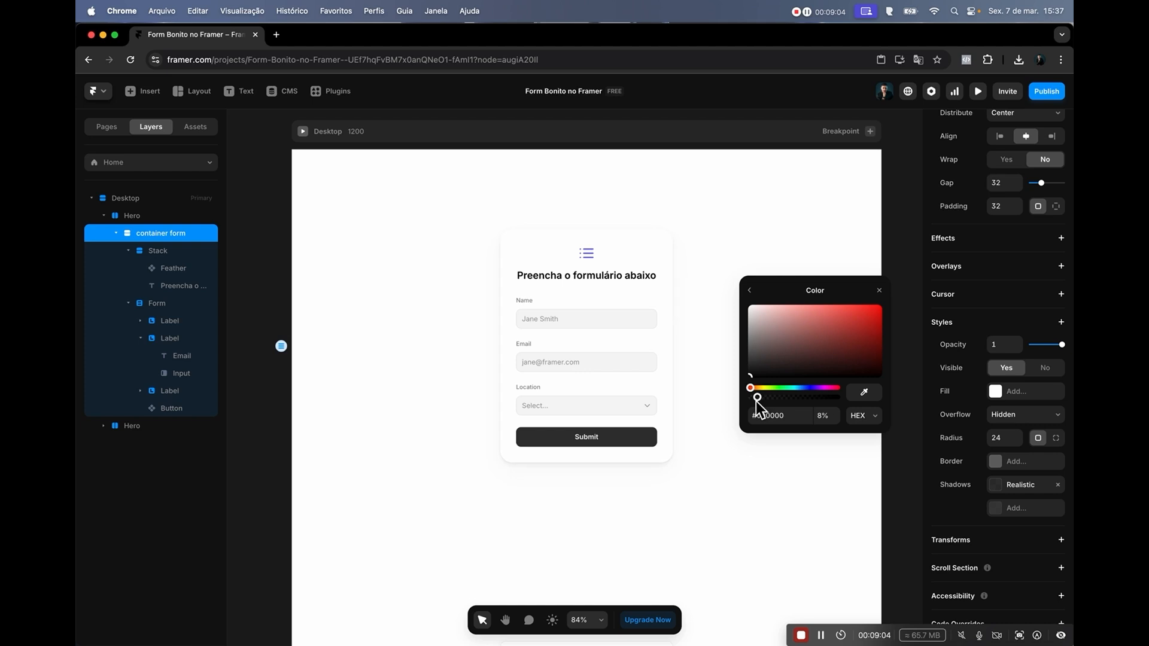
left_click(693, 559)
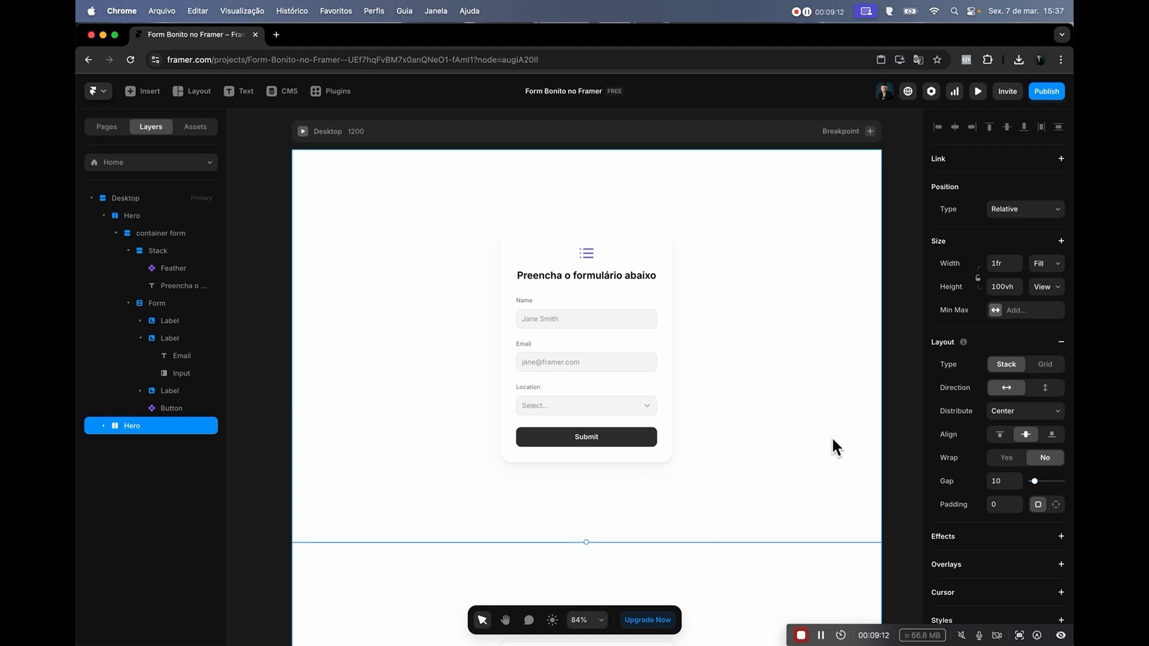
- Compare the upper form's edges and shadow with those of the polished form in the lower Hero section
left_click(898, 439)
scroll(901, 439, "down", 3)
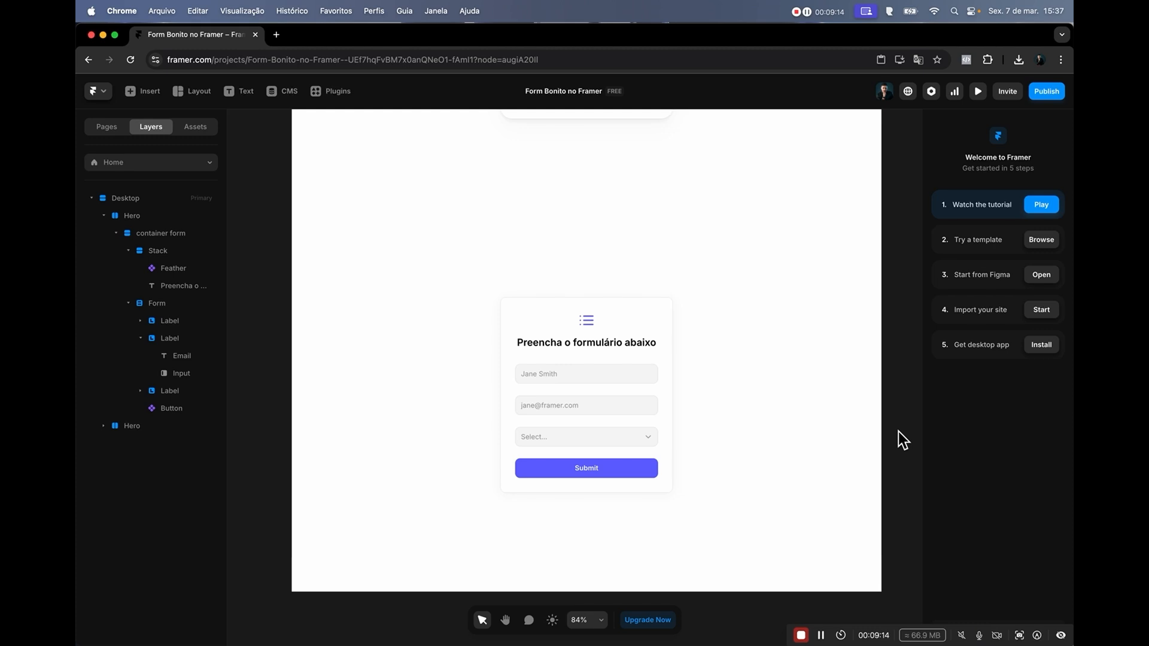
scroll(901, 434, "up", 8)
scroll(827, 365, "down", 3)
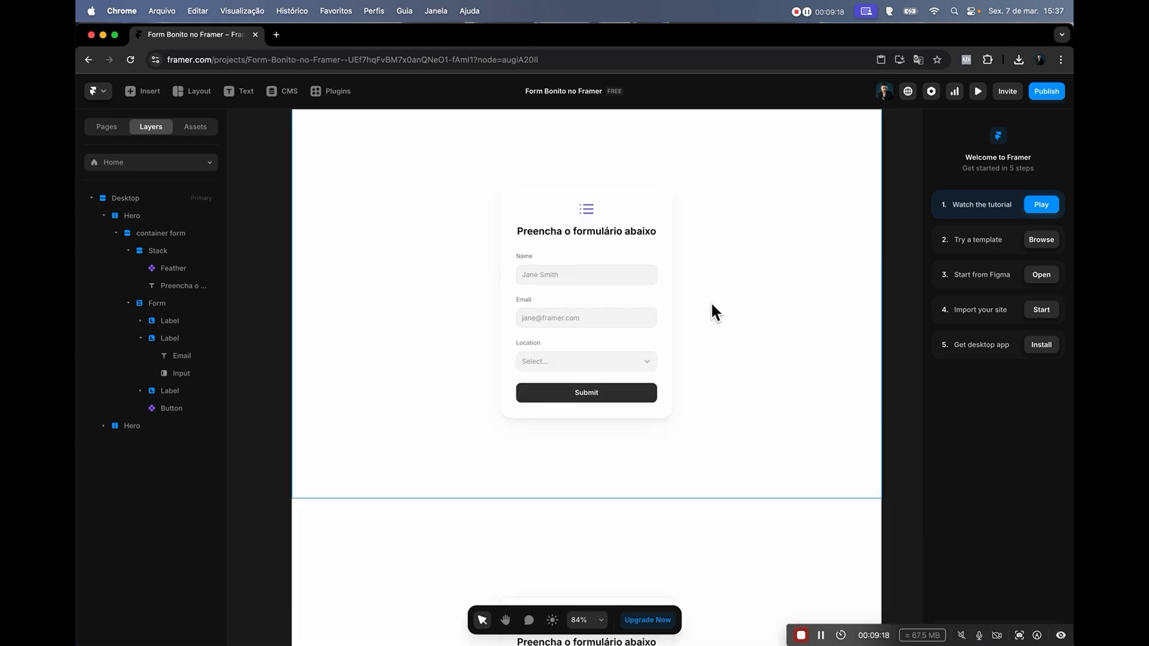
left_click(659, 255)
left_click(748, 317)
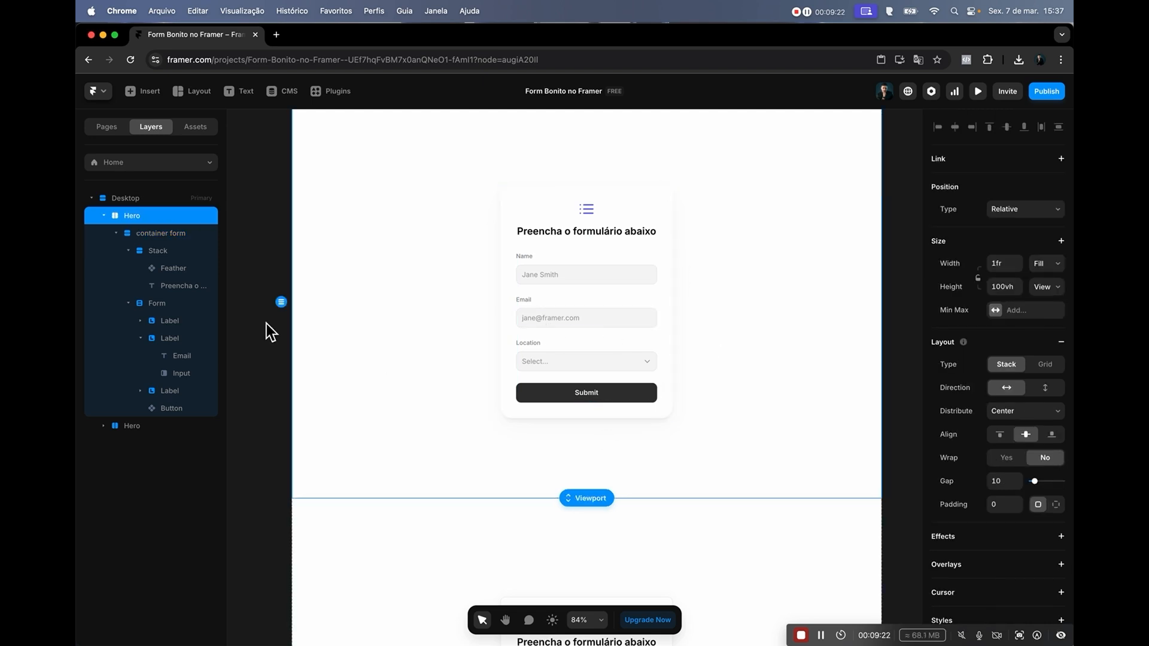
left_click(515, 193)
left_click(447, 304)
- Add a solid border to the upper container form in #000000 at 8% opacity
left_click(513, 211)
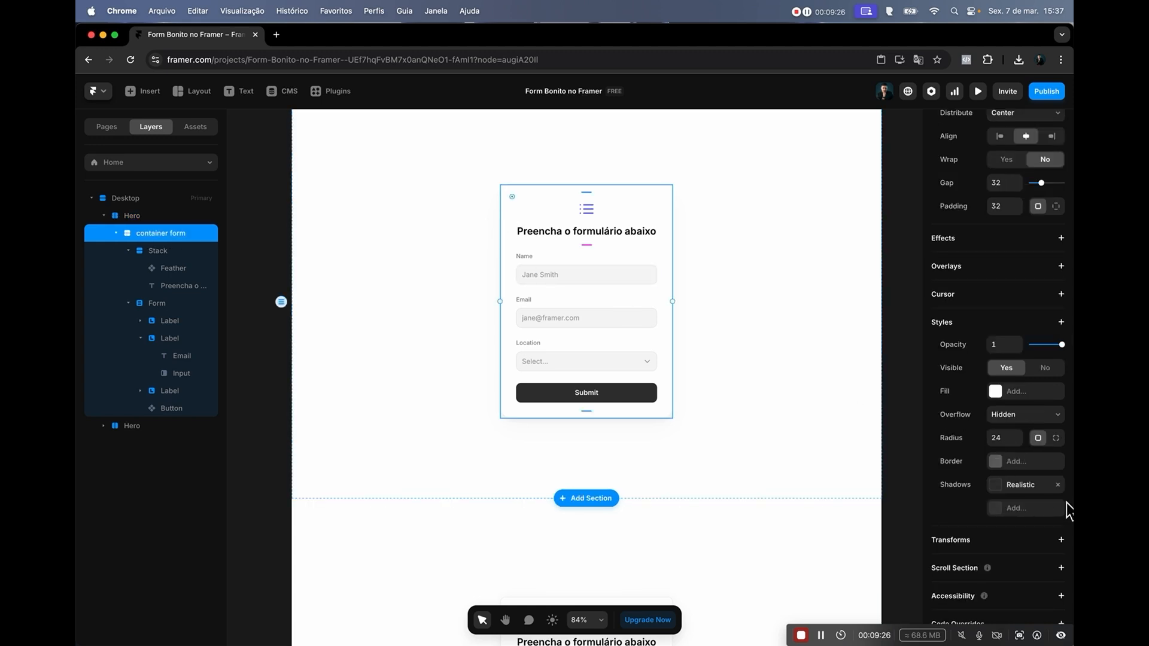
left_click(1008, 462)
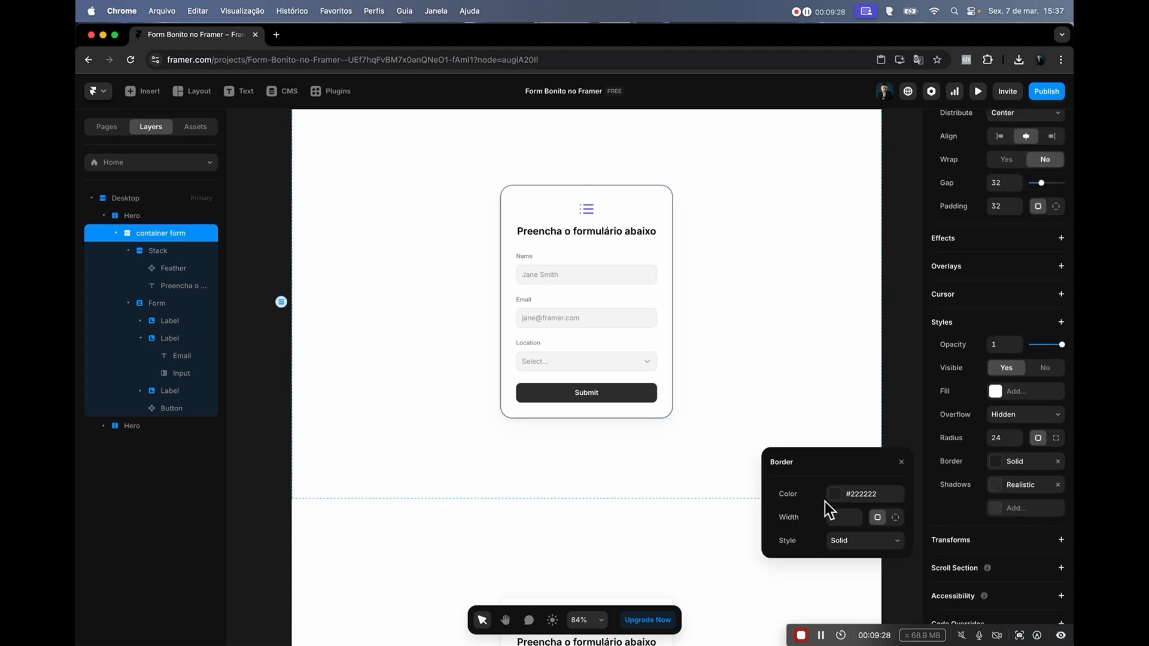
left_click(835, 488)
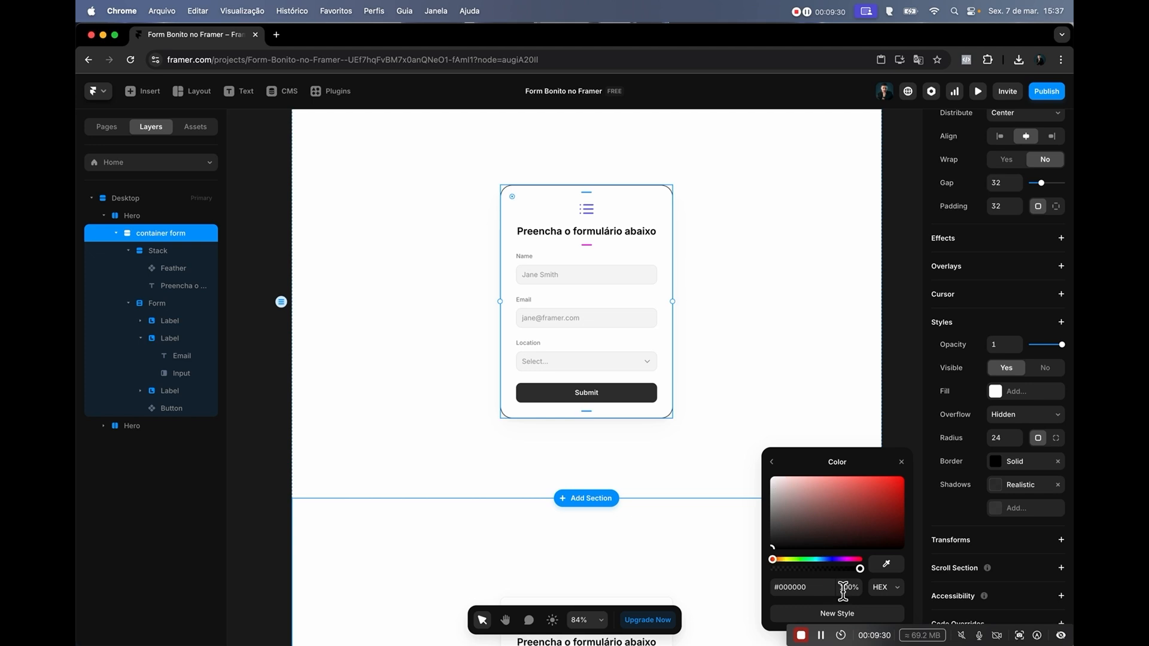
left_click(850, 586)
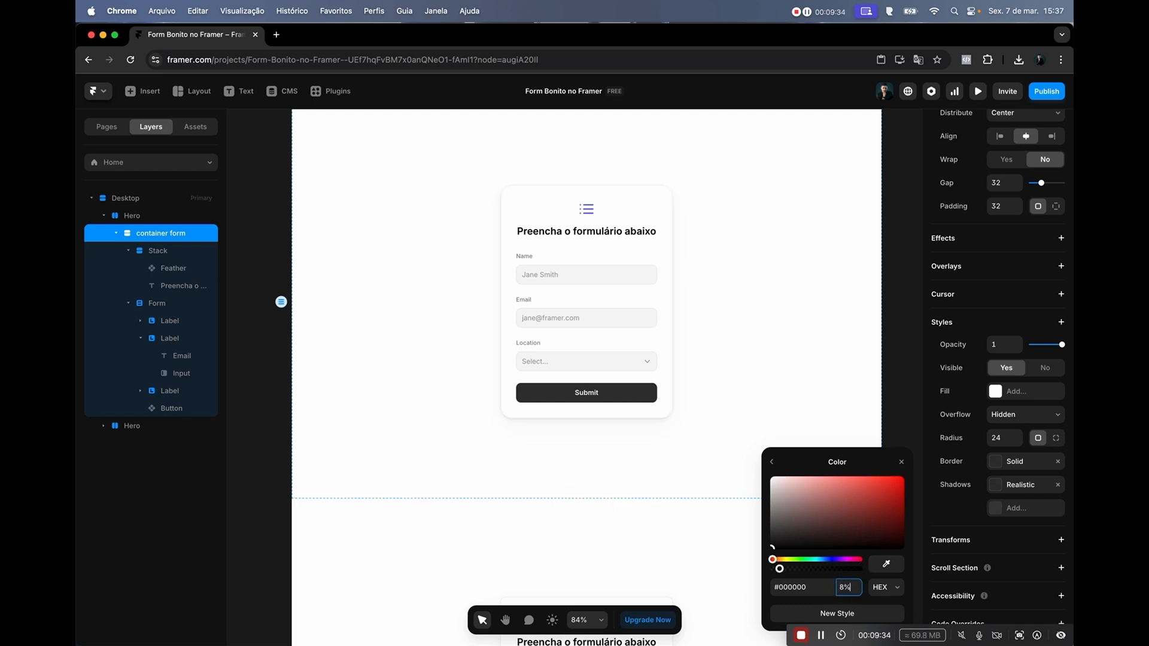
type("8")
key("Return")
left_click(820, 375)
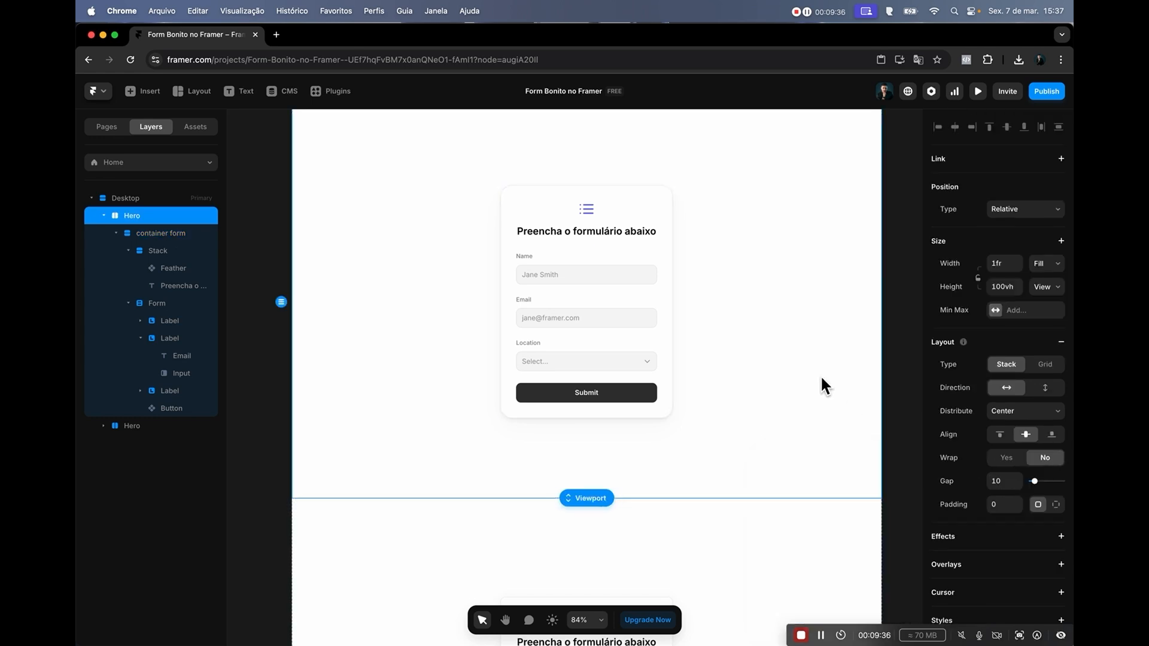
- Inspect the container form's border up close and check its color opacity
scroll(739, 235, "up", 5)
left_click(626, 198)
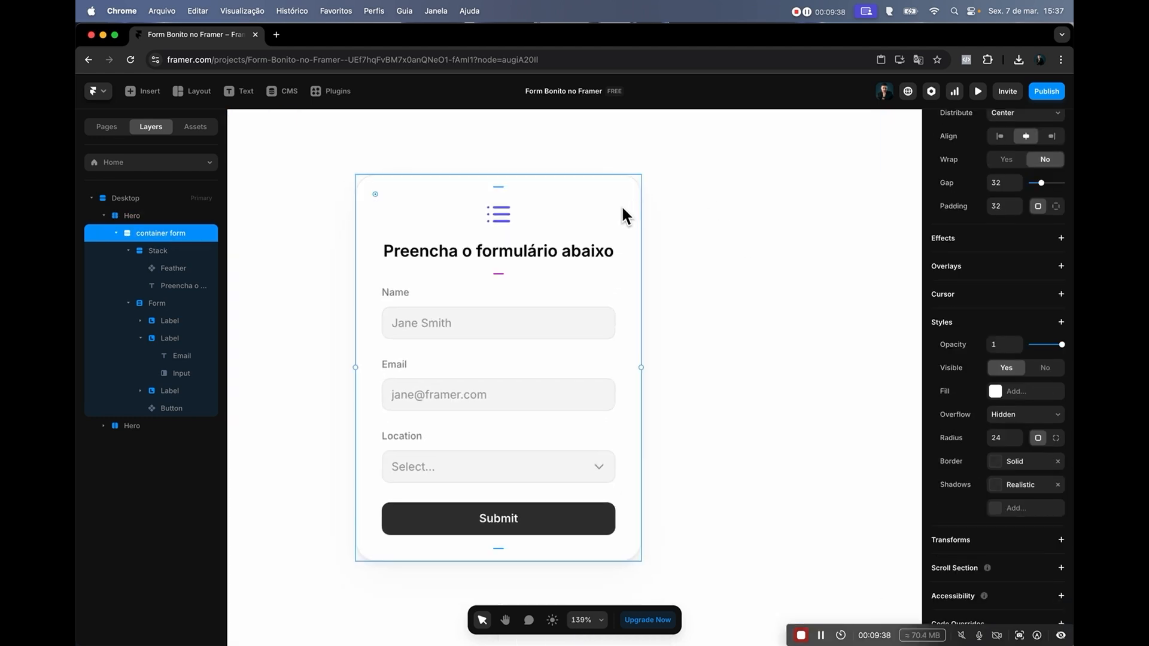
left_click(1024, 474)
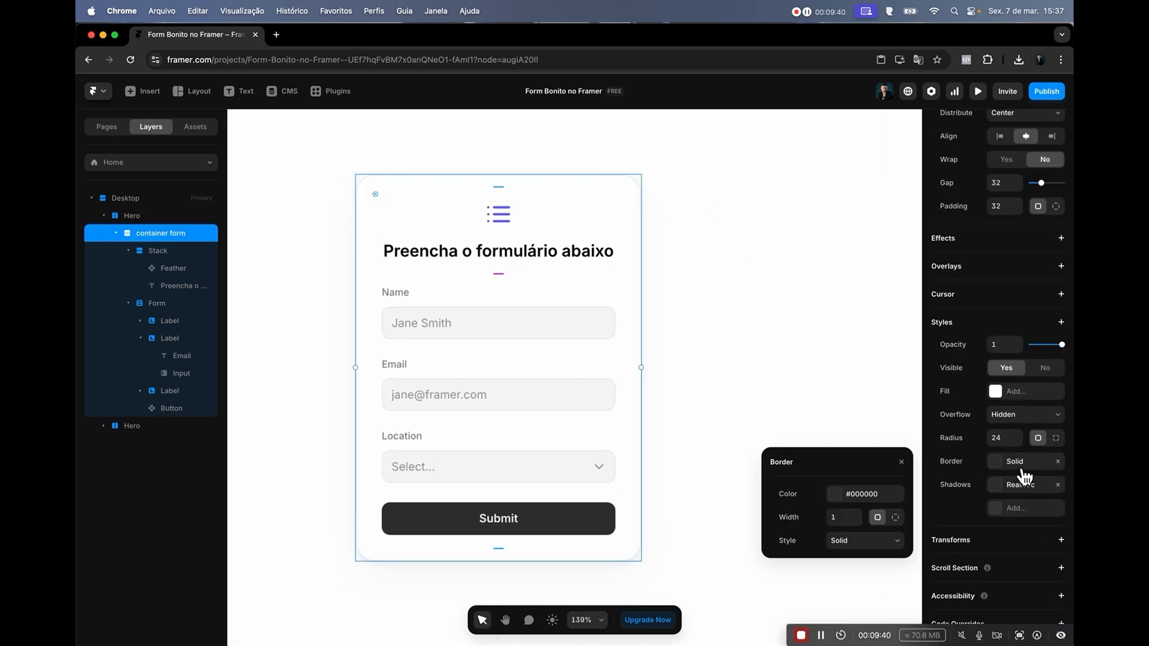
left_click(843, 498)
left_click(845, 588)
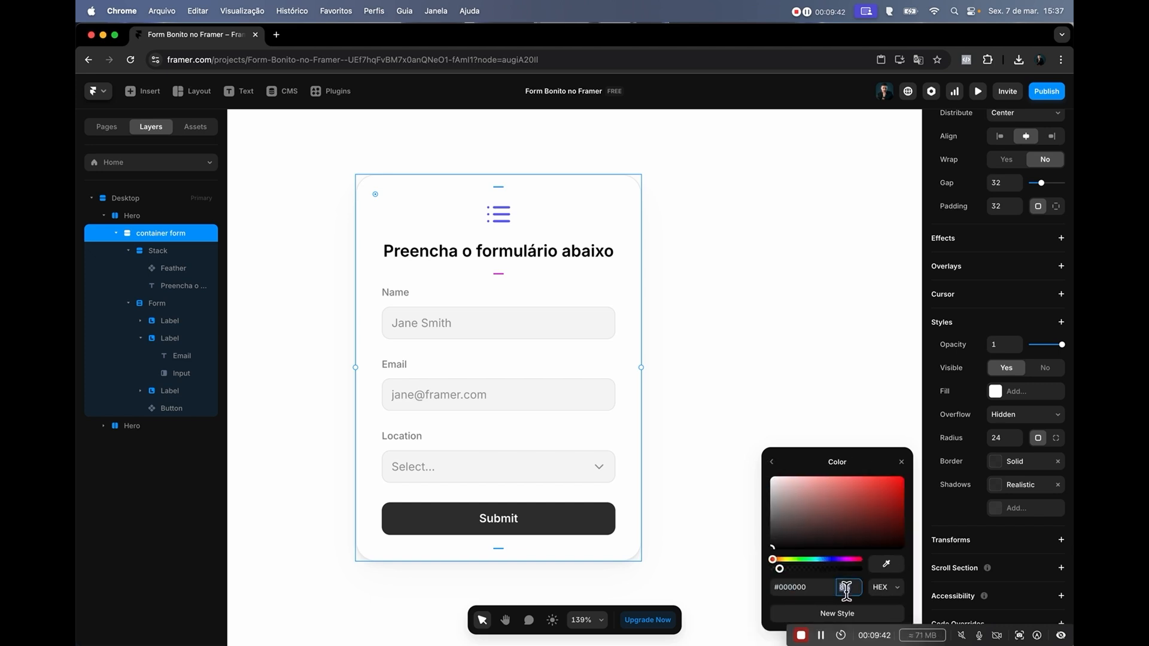
left_click(788, 335)
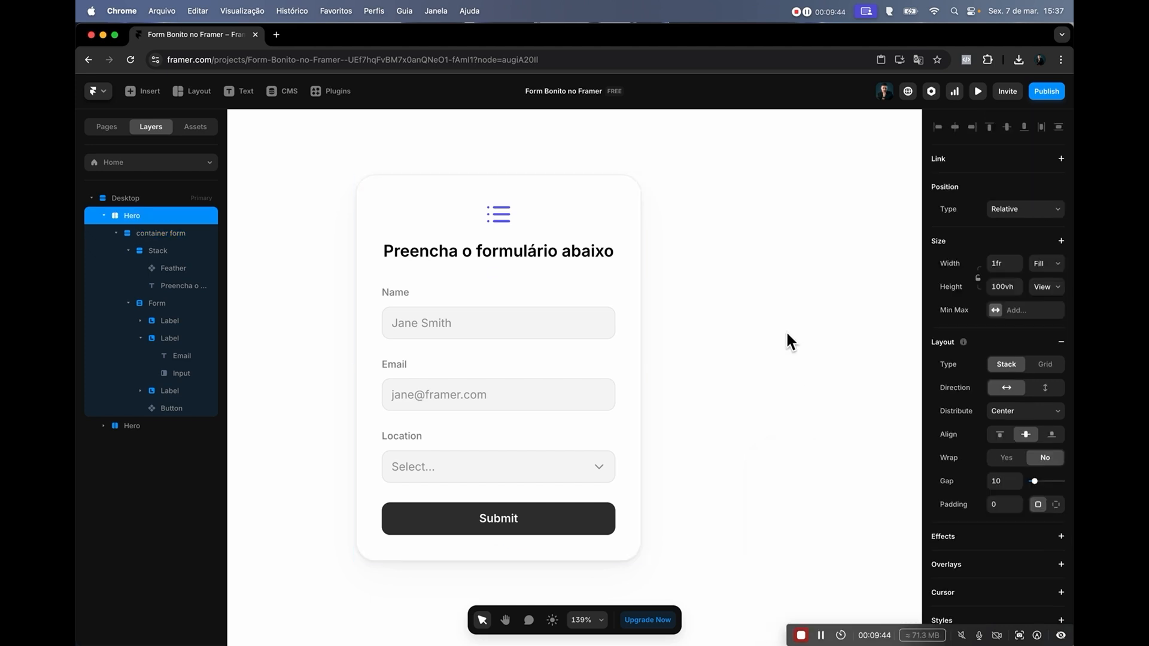
- Compare the bordered upper form as a whole with the polished form in the lower Hero section
scroll(777, 378, "down", 5)
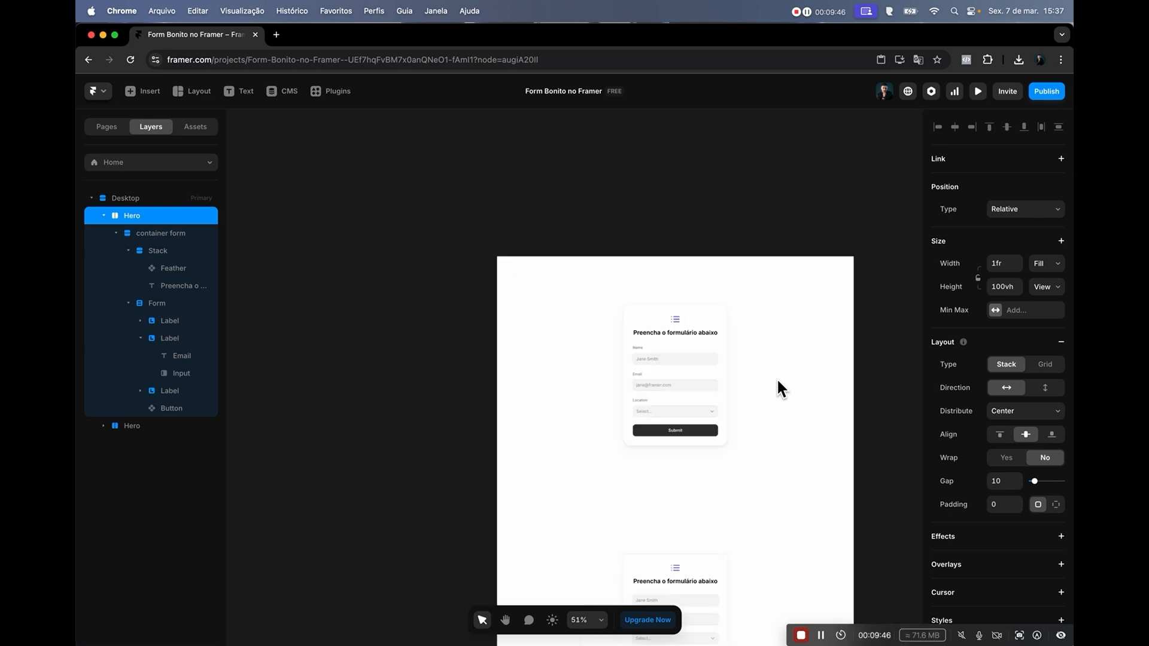
scroll(777, 380, "up", 5)
scroll(775, 403, "down", 5)
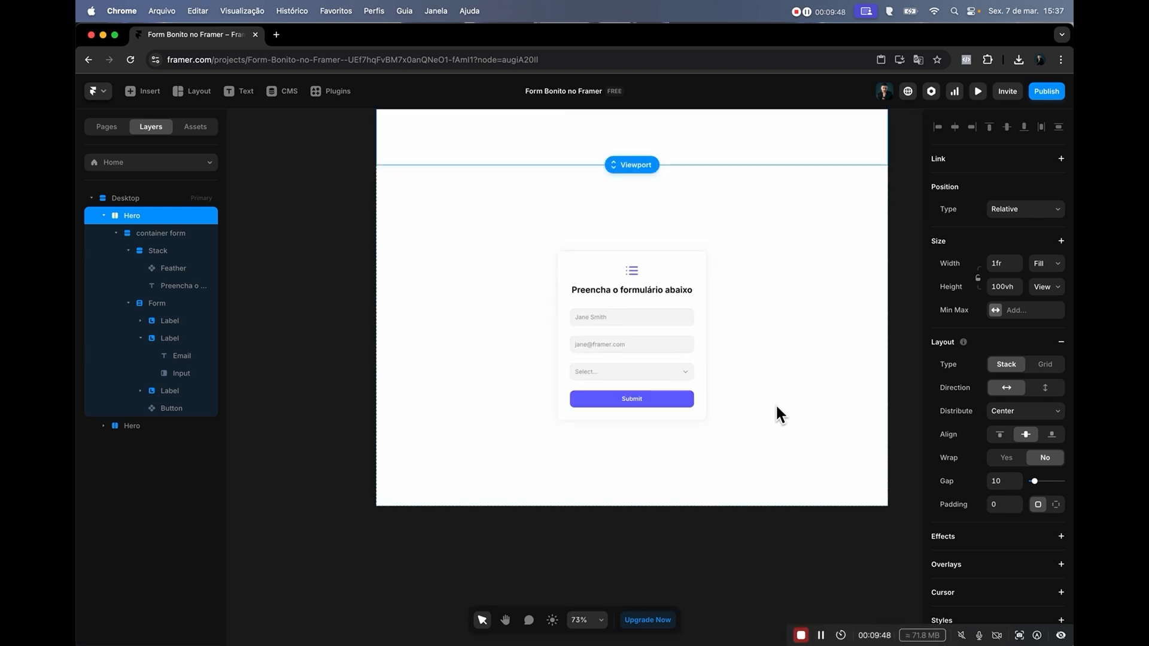
scroll(776, 403, "up", 4)
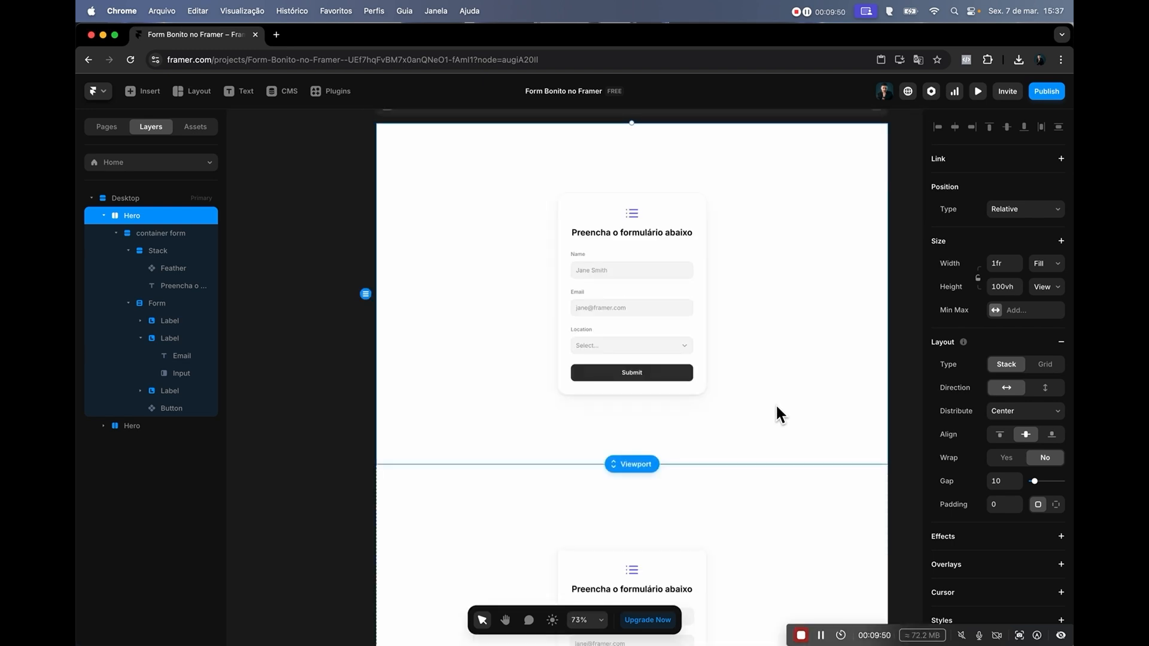
right_click(730, 484)
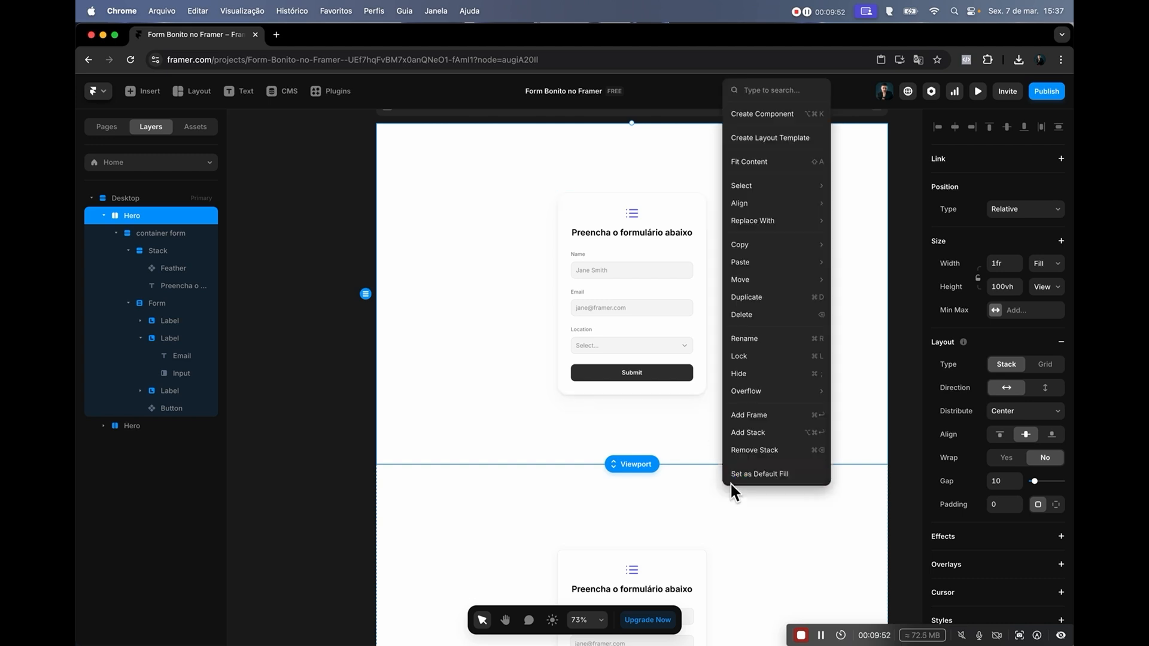
left_click(682, 477)
left_click(681, 485)
left_click(723, 339)
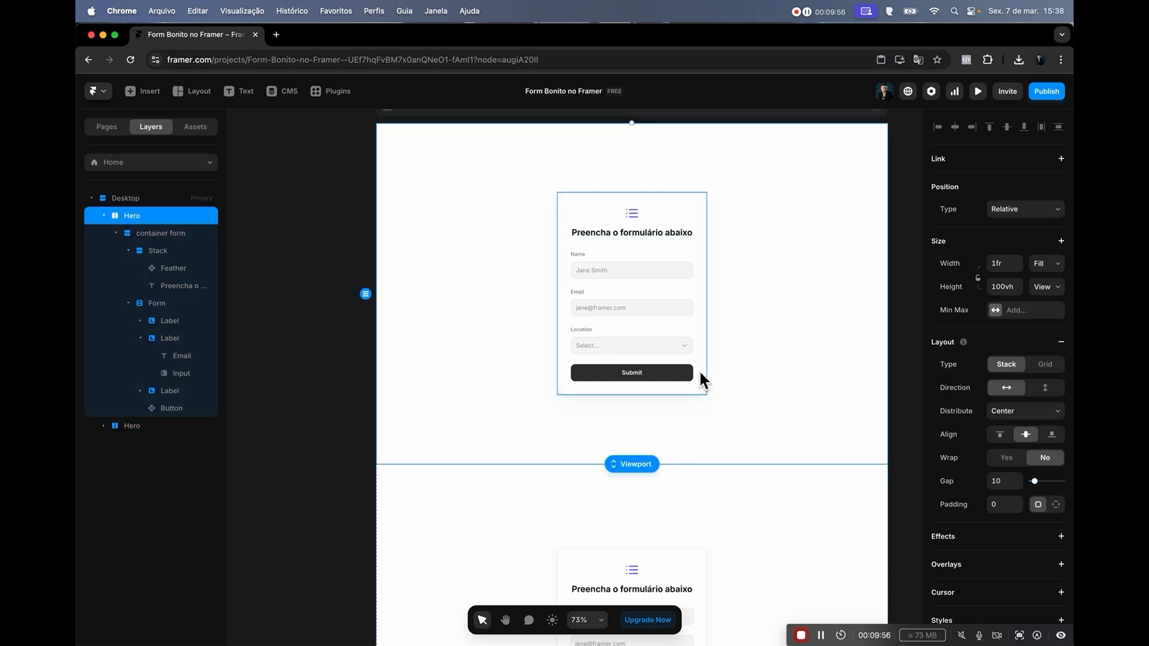
- Fill the Submit button component's Default variant with the Feather icon's color #6666FF and return to the Home page
left_click(632, 214)
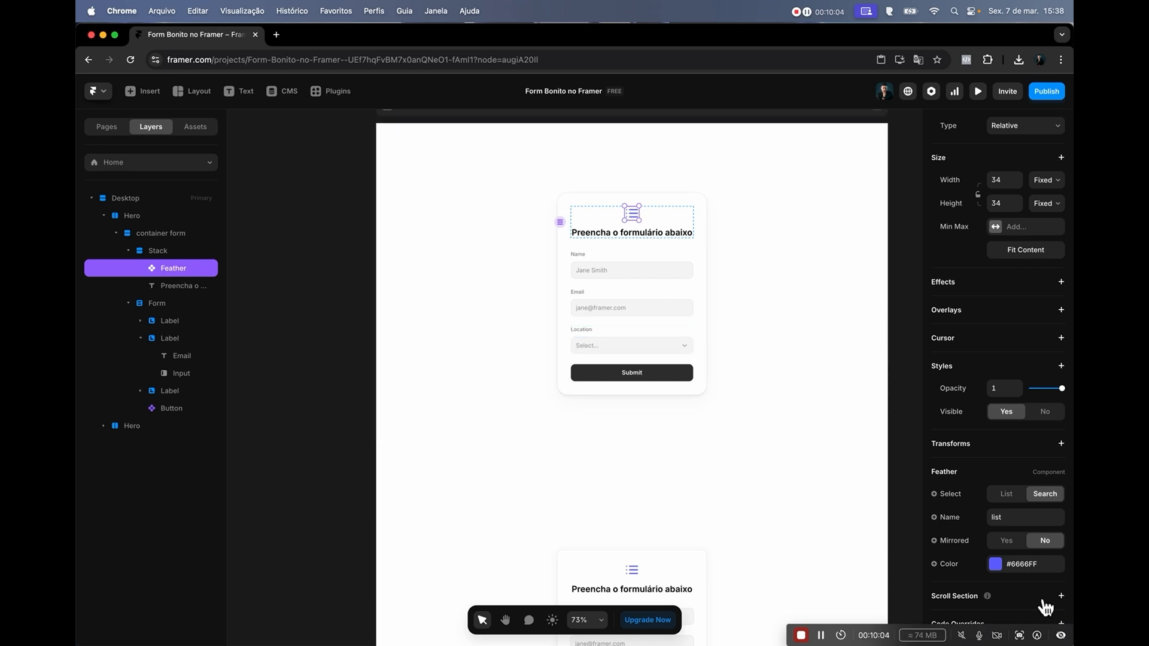
left_click(1018, 565)
left_click(627, 424)
left_click(668, 377)
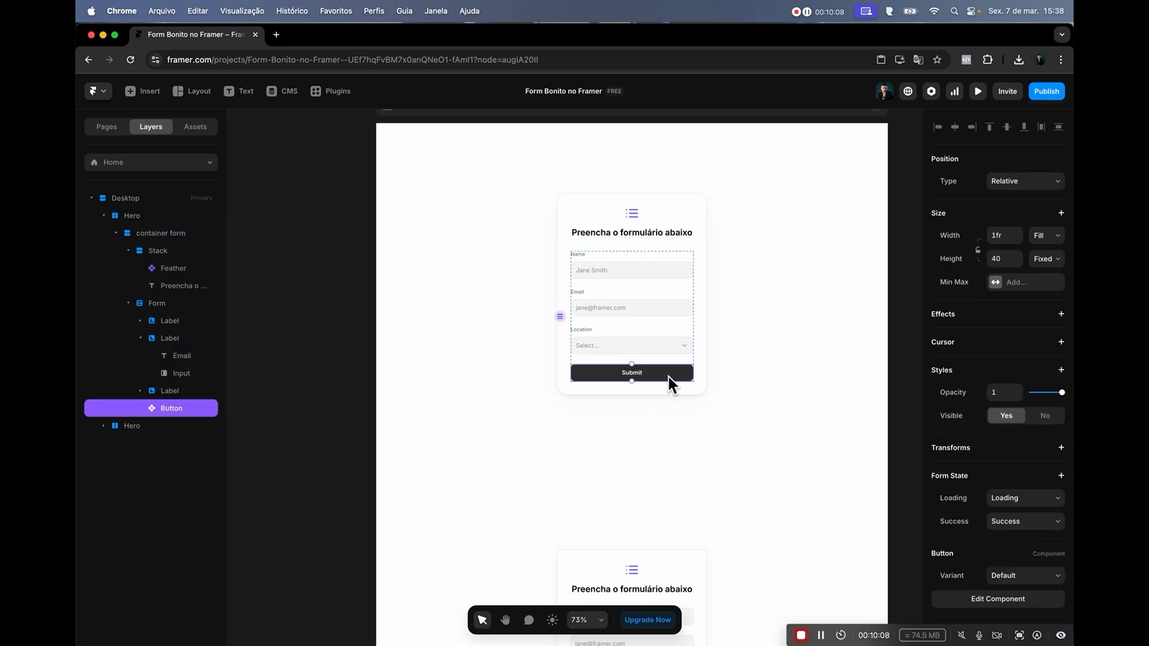
double_click(669, 376)
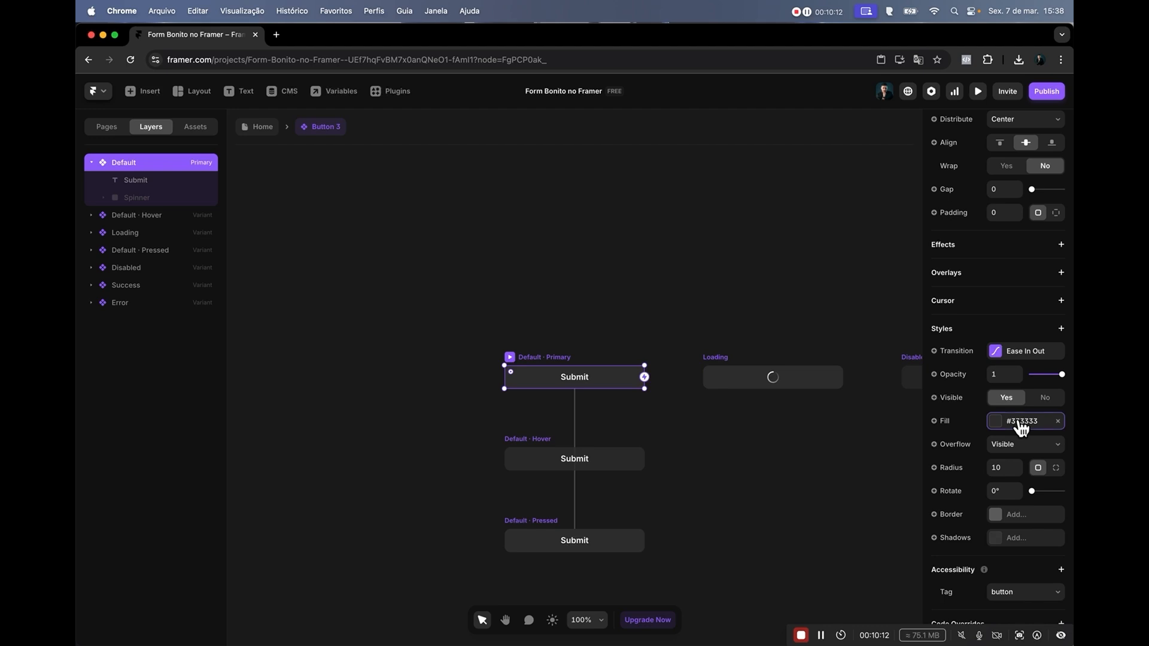
left_click(1021, 422)
type("6666FF")
key("Return")
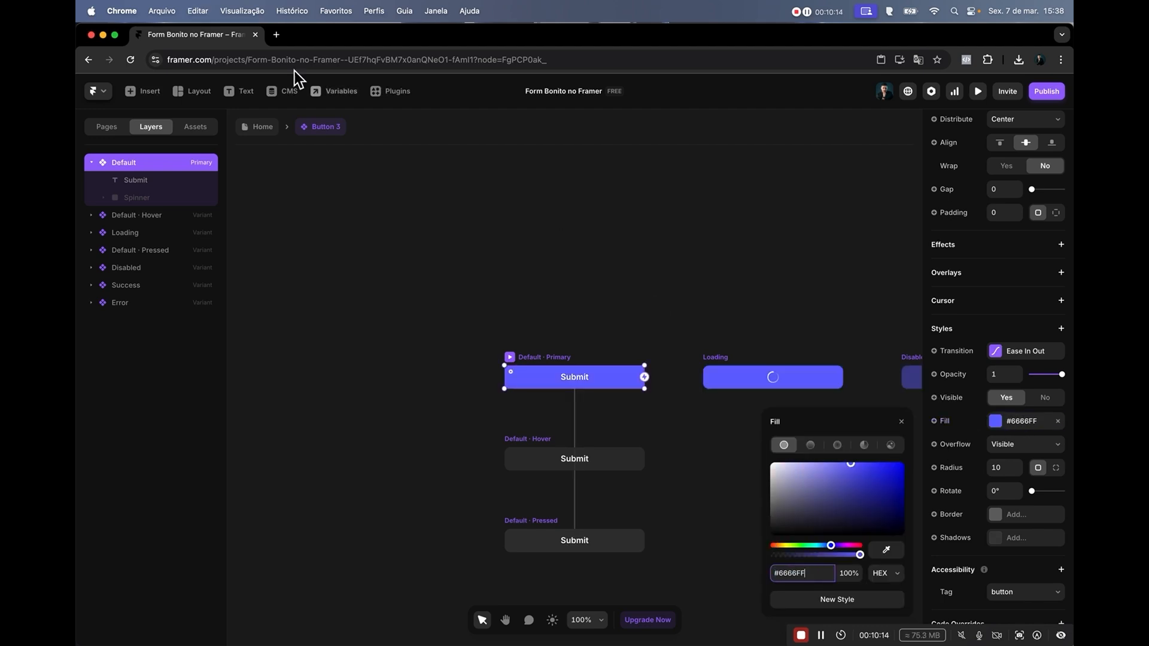
left_click(258, 126)
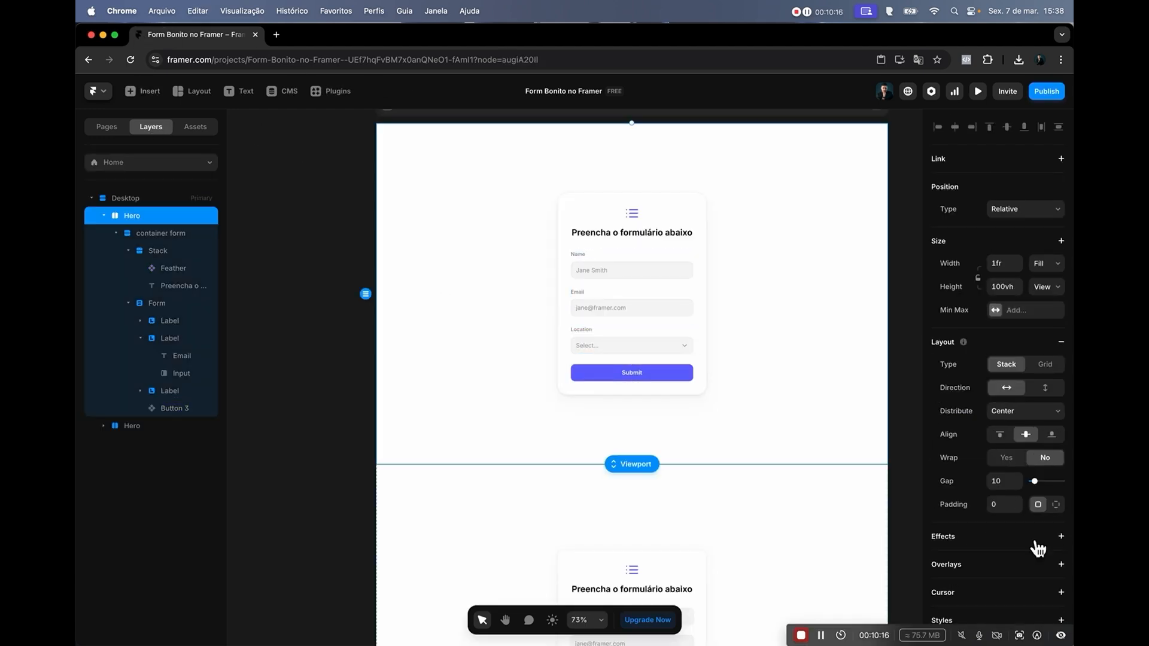
- Review the upper form with its recolored Submit button against the form below
scroll(824, 484, "down", 5)
scroll(822, 482, "up", 5)
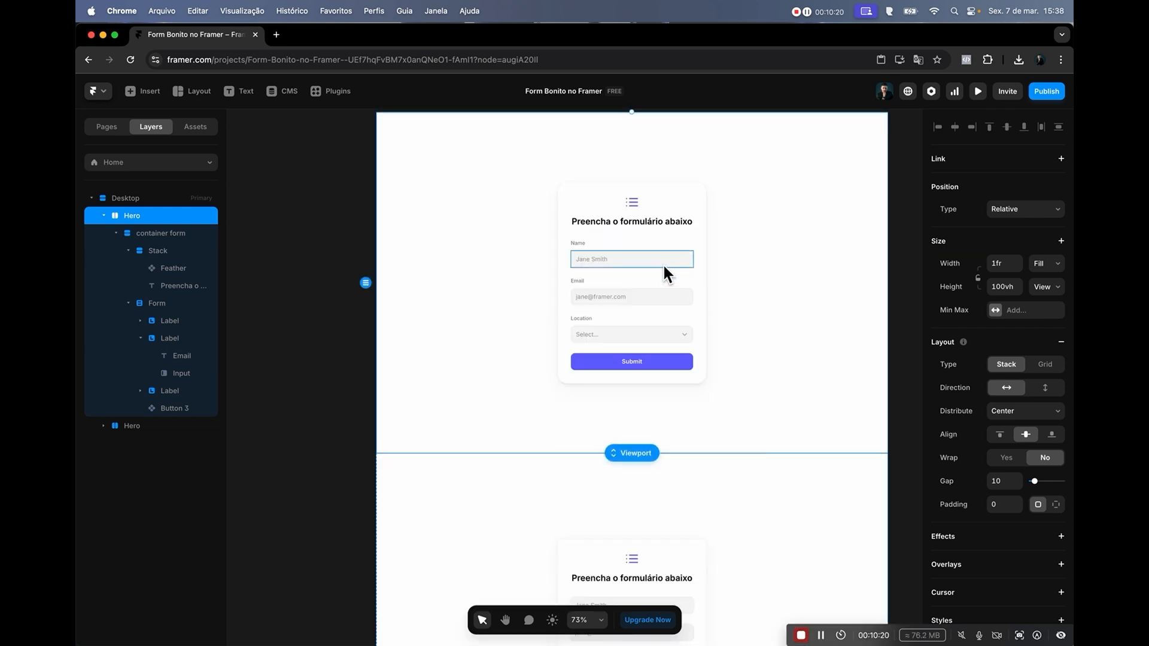
scroll(662, 266, "up", 5)
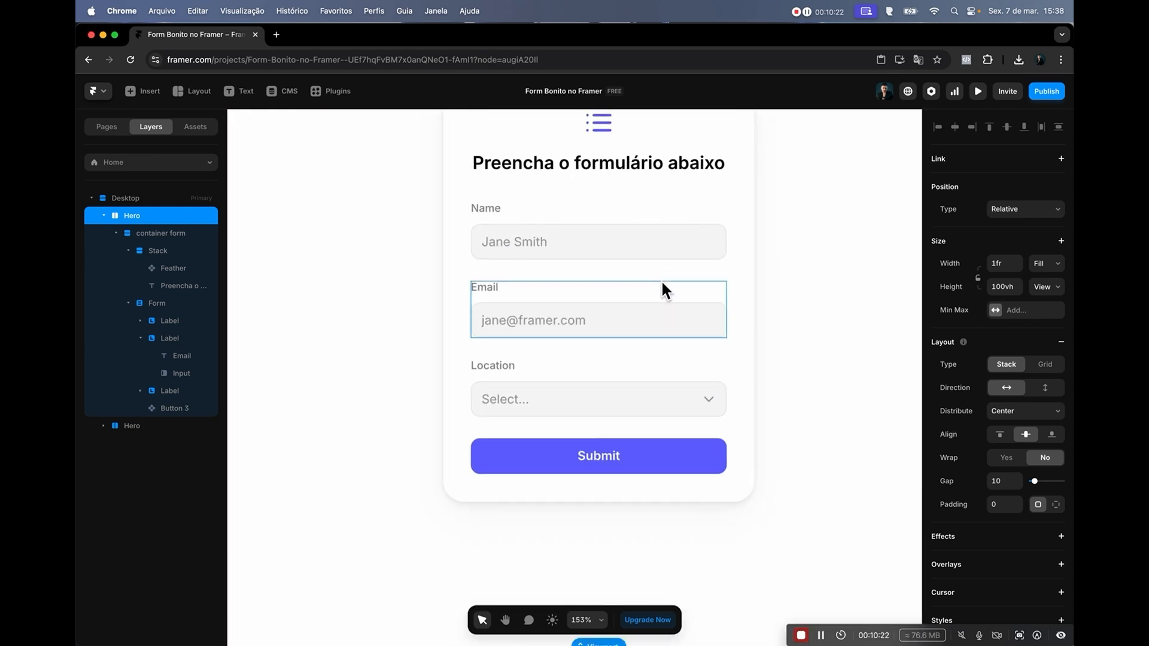
- Examine the upper form's Name, Email and Location text labels and the input fields beneath them
scroll(667, 358, "down", 4)
scroll(661, 322, "up", 3)
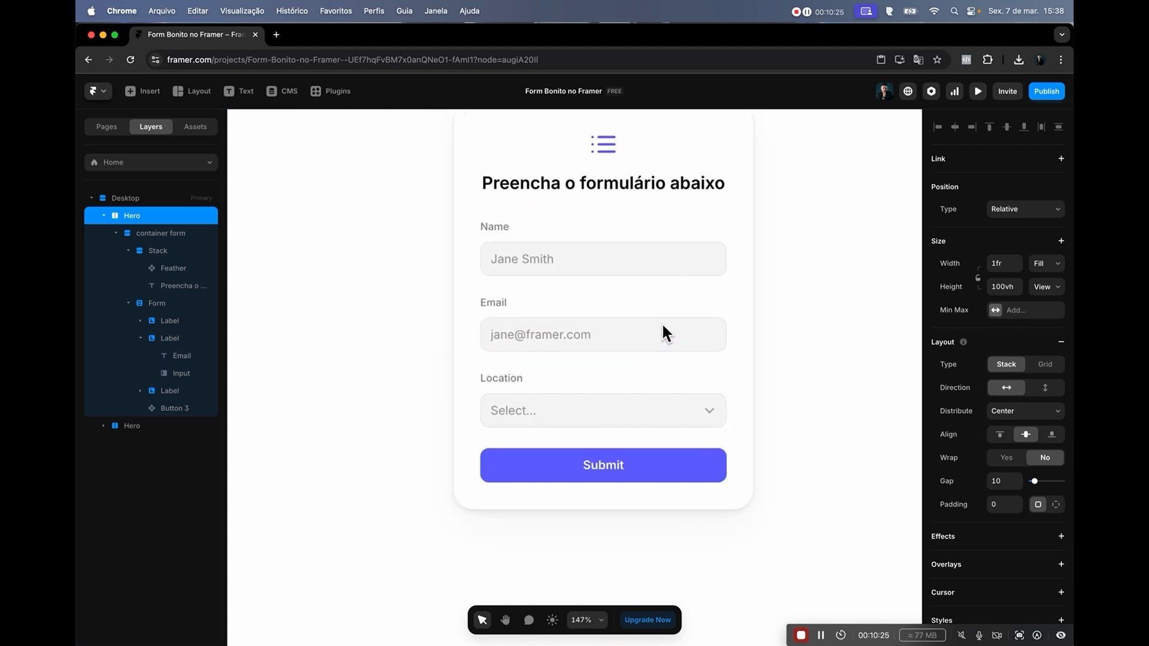
left_click(495, 225)
left_click(492, 301)
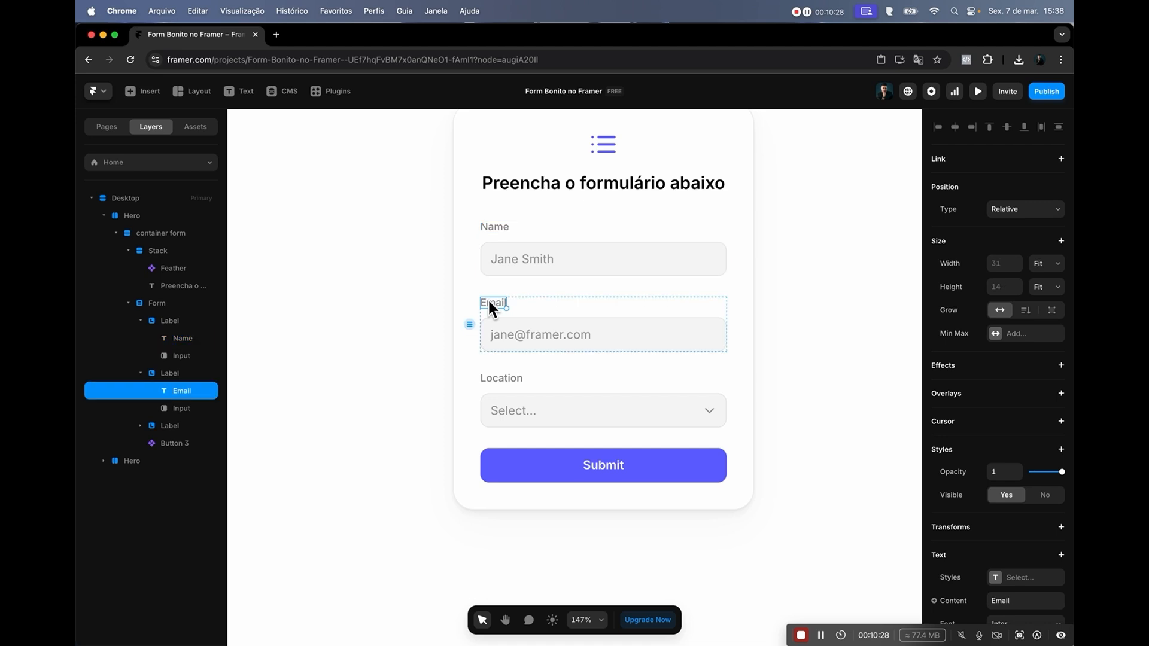
left_click(507, 378)
left_click(555, 413)
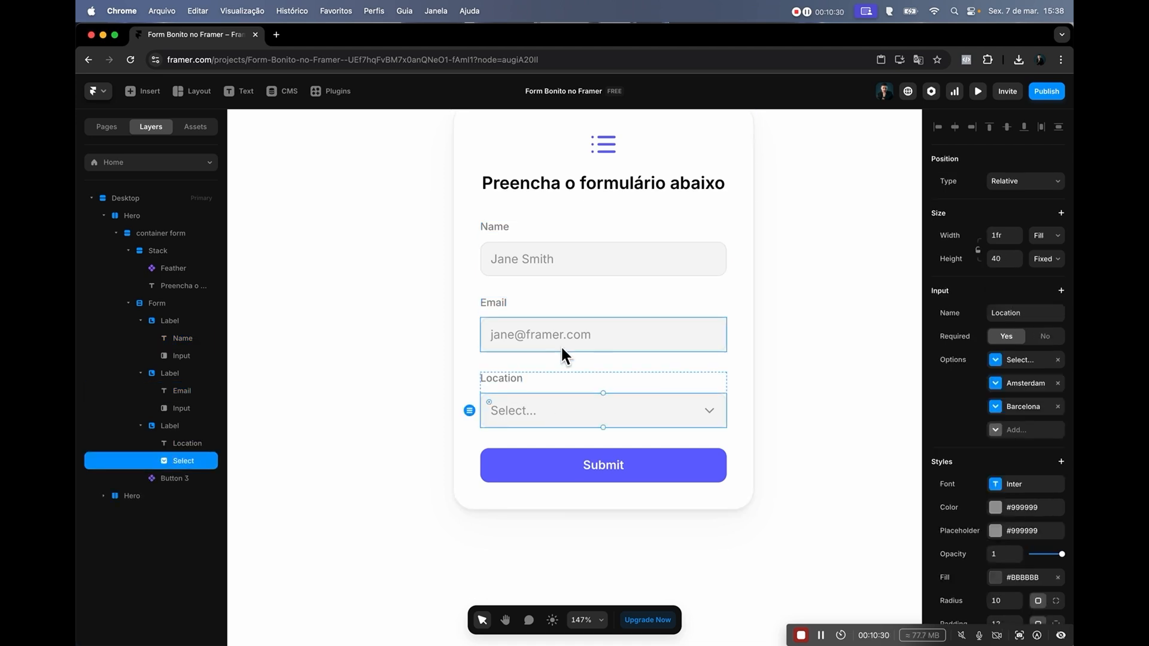
left_click(643, 324)
left_click(594, 258)
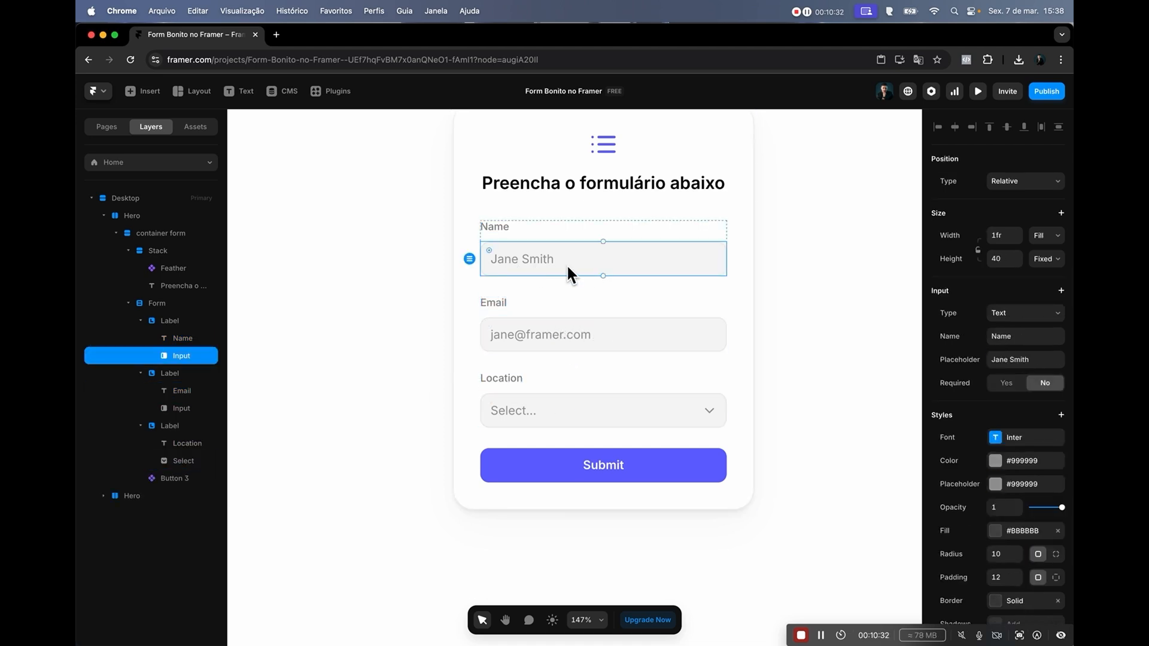
- Delete the Name, Email and Location text labels above the upper form's fields, keeping the inputs and the select
left_click(487, 226)
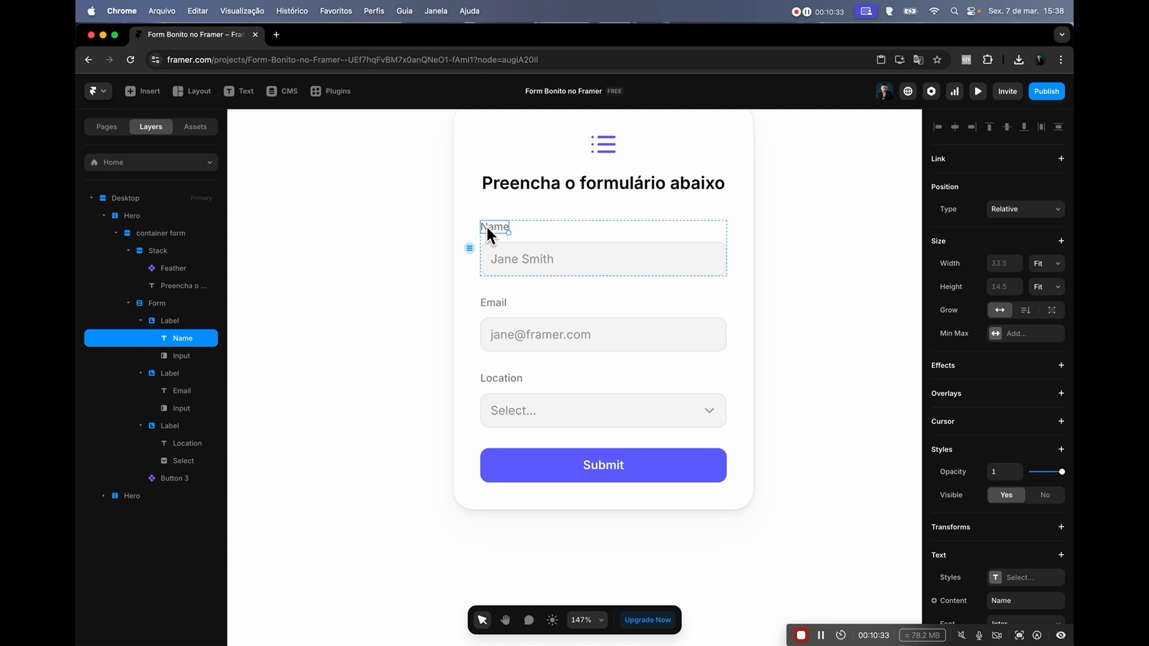
left_click(493, 301, "shift")
left_click(506, 380, "shift")
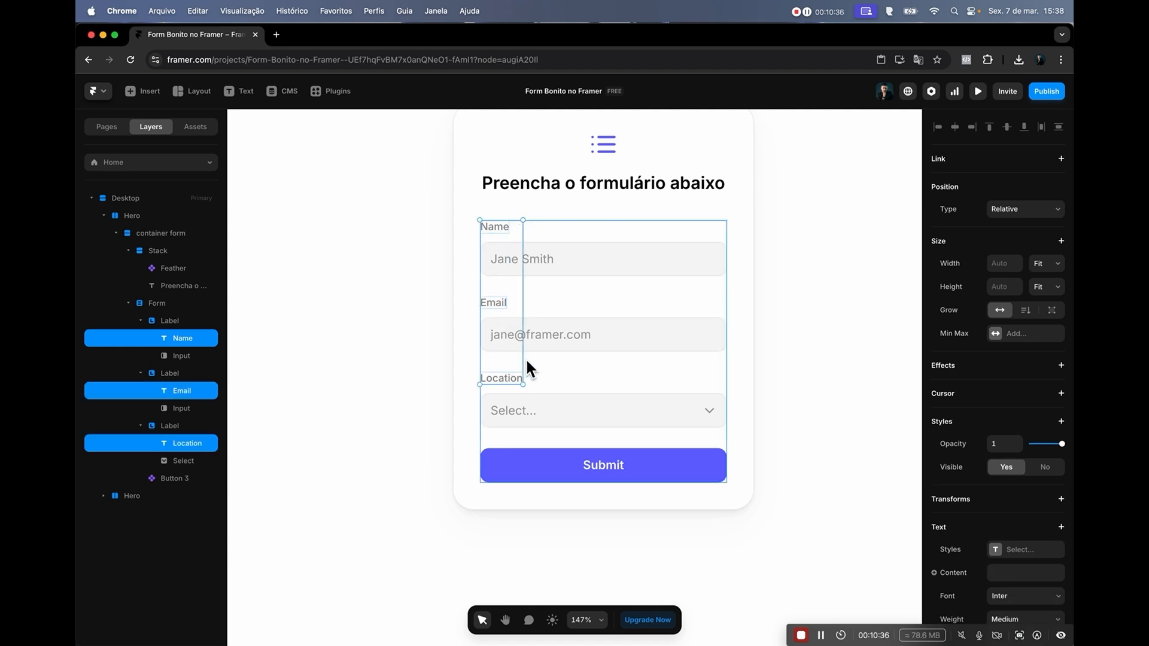
key("Delete")
left_click(415, 385)
- Compare the upper form without its text labels with the form in the lower Hero section
scroll(415, 385, "down", 10)
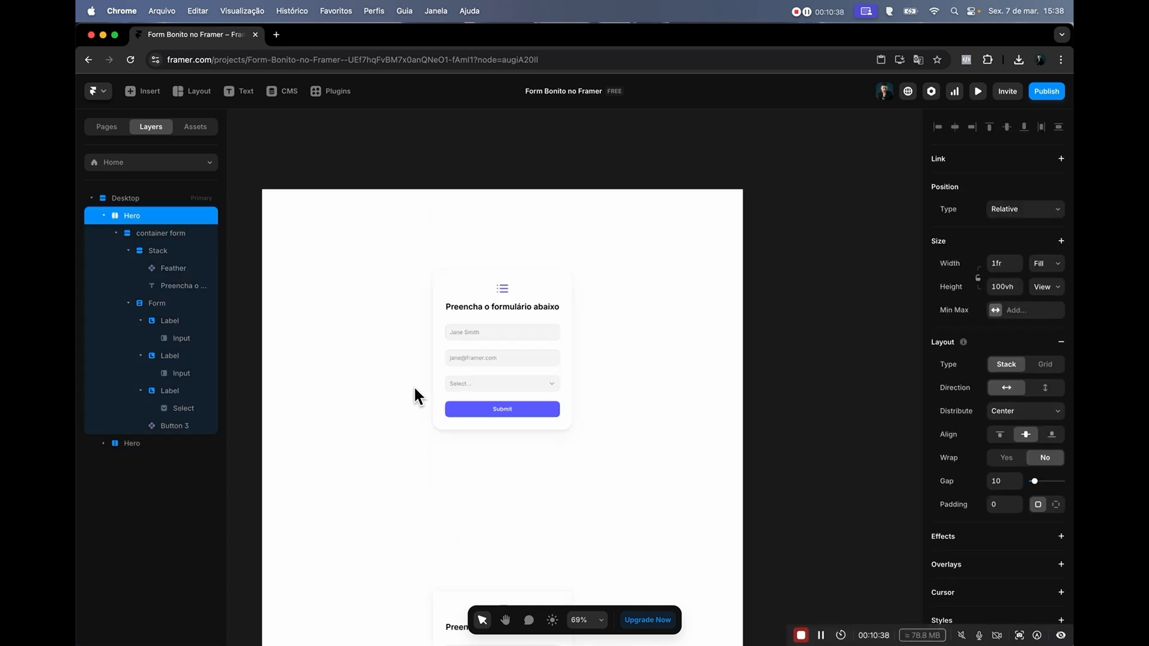
scroll(444, 334, "up", 4)
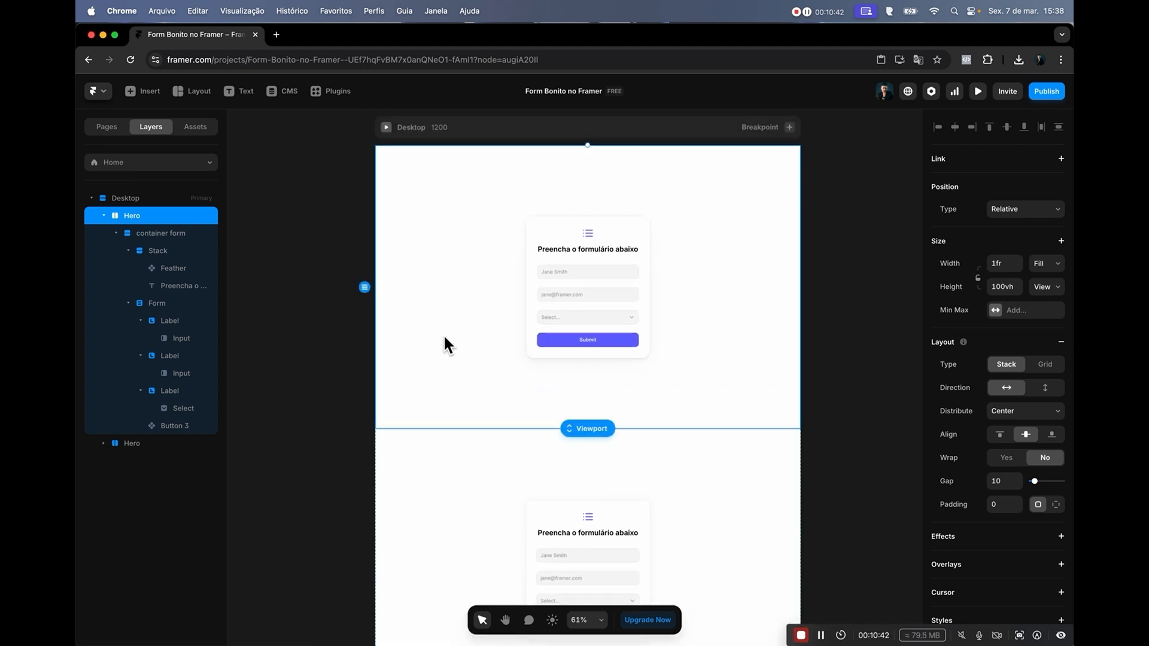
scroll(540, 301, "up", 6)
scroll(488, 273, "up", 2)
scroll(489, 274, "down", 5)
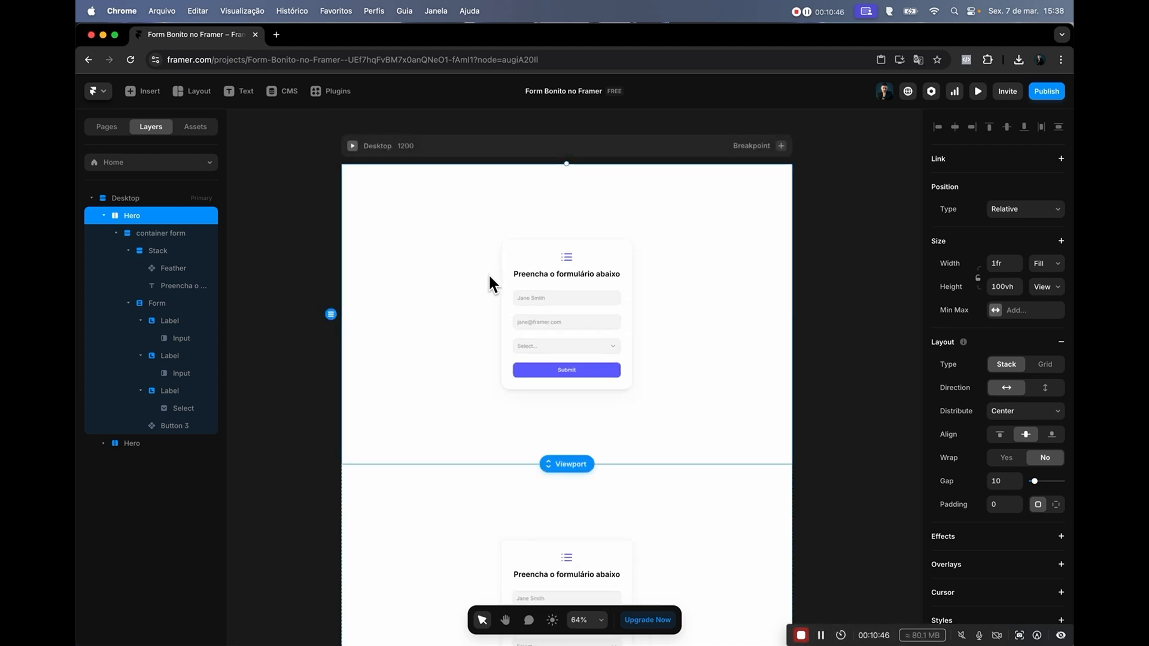
scroll(489, 274, "down", 2)
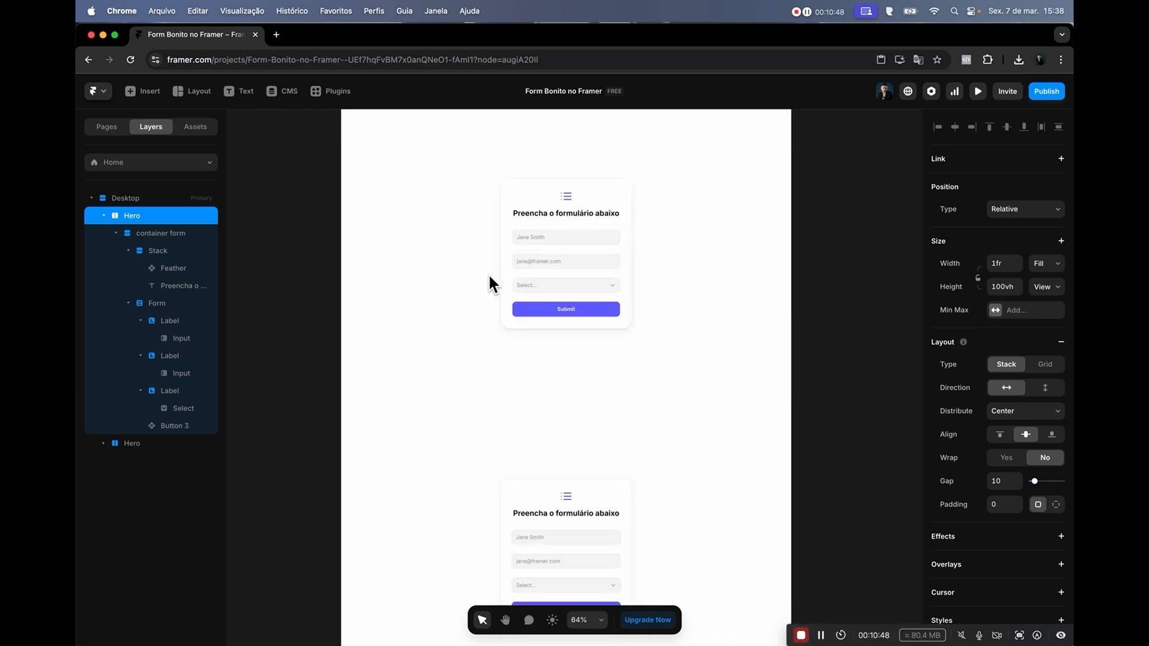
scroll(488, 274, "up", 3)
scroll(454, 285, "up", 5)
scroll(455, 285, "down", 2)
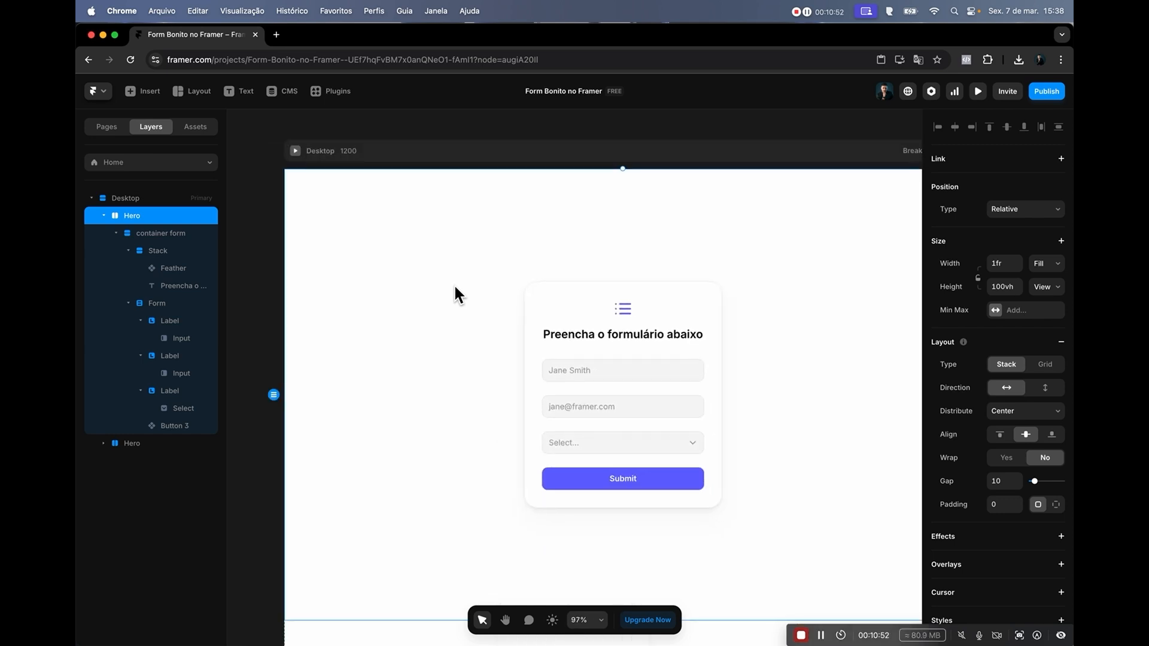
scroll(448, 296, "down", 2)
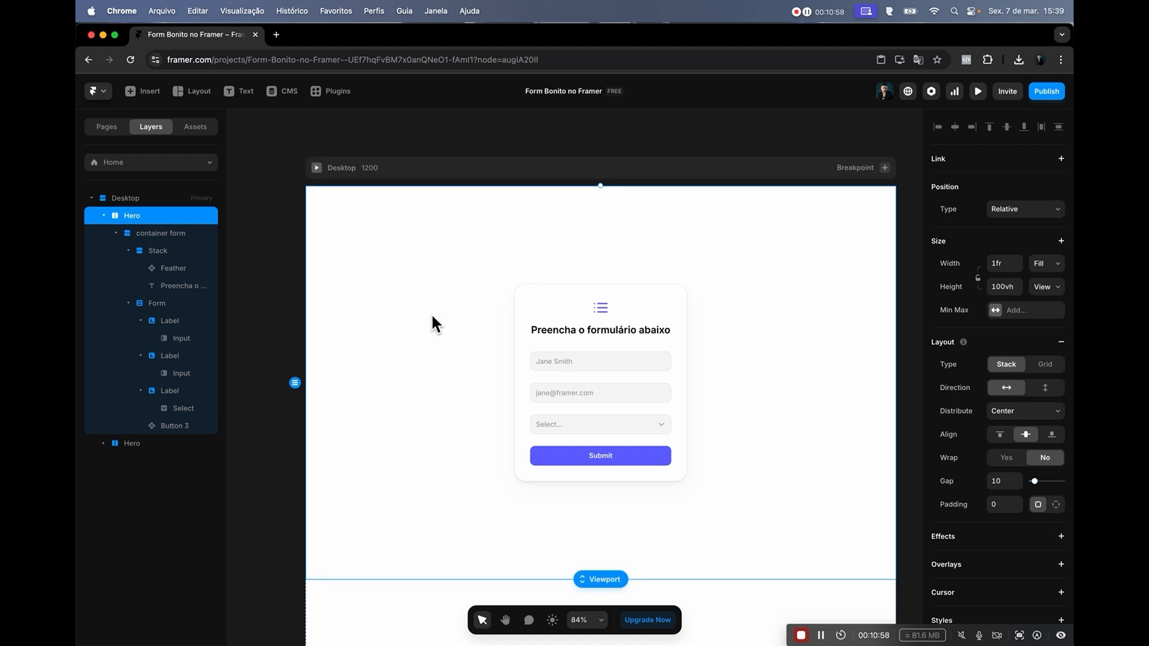
scroll(431, 314, "right", 1)
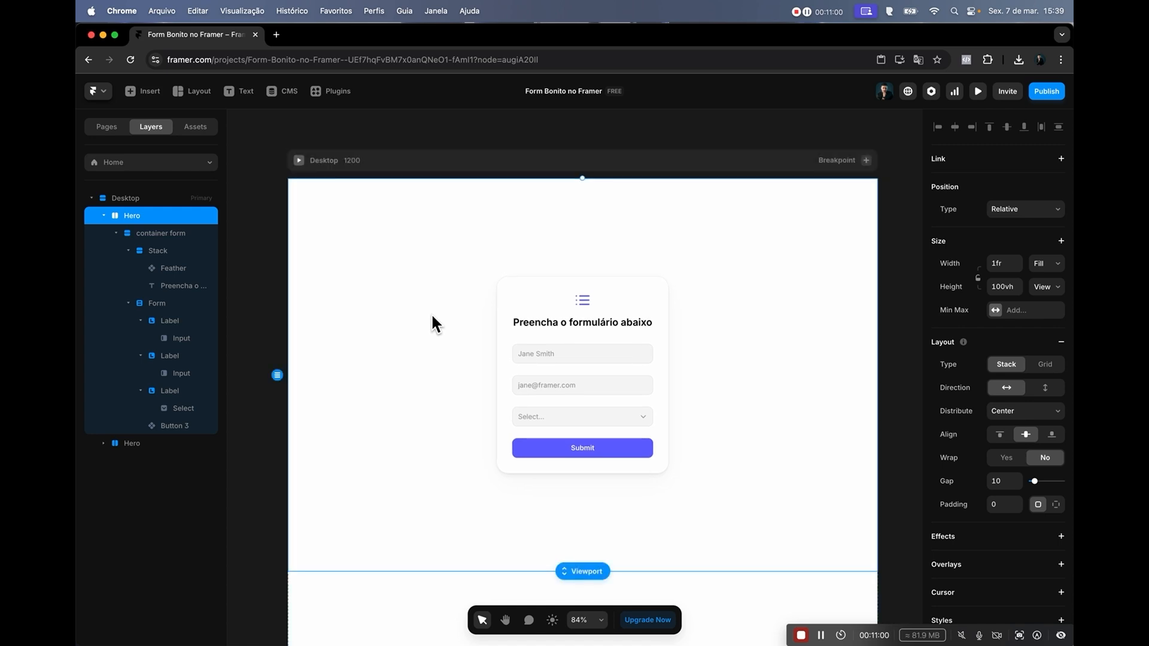